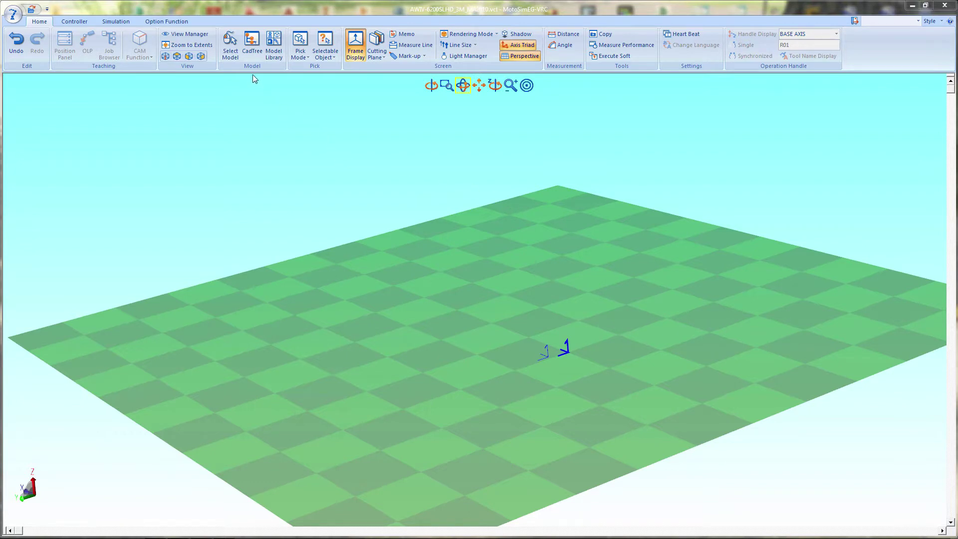
Add a dummy model named Cell under the world node
left_click(252, 43)
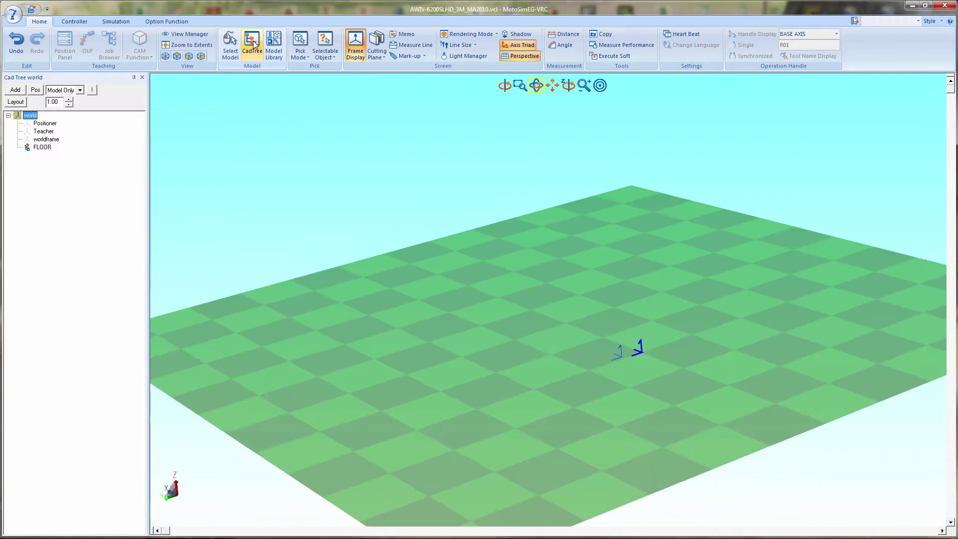
right_click(28, 116)
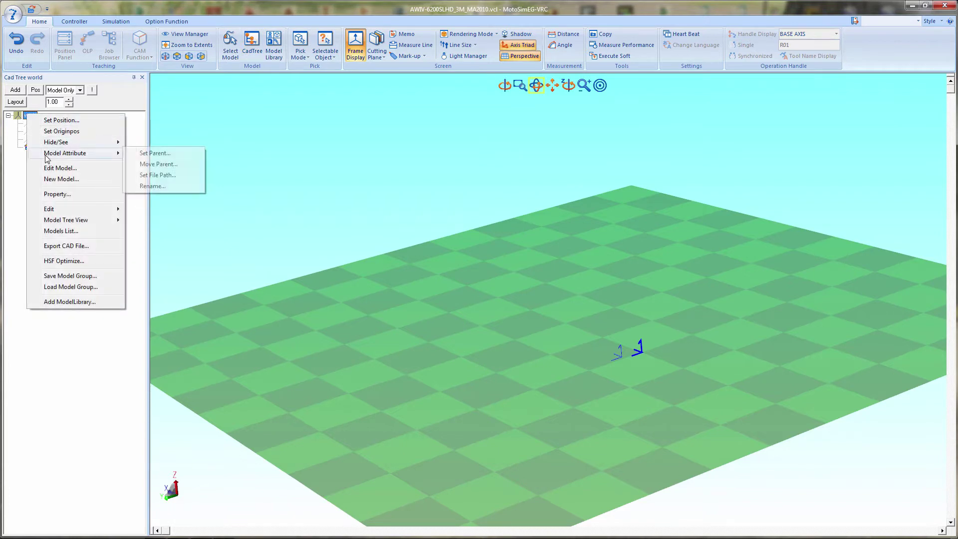
left_click(57, 179)
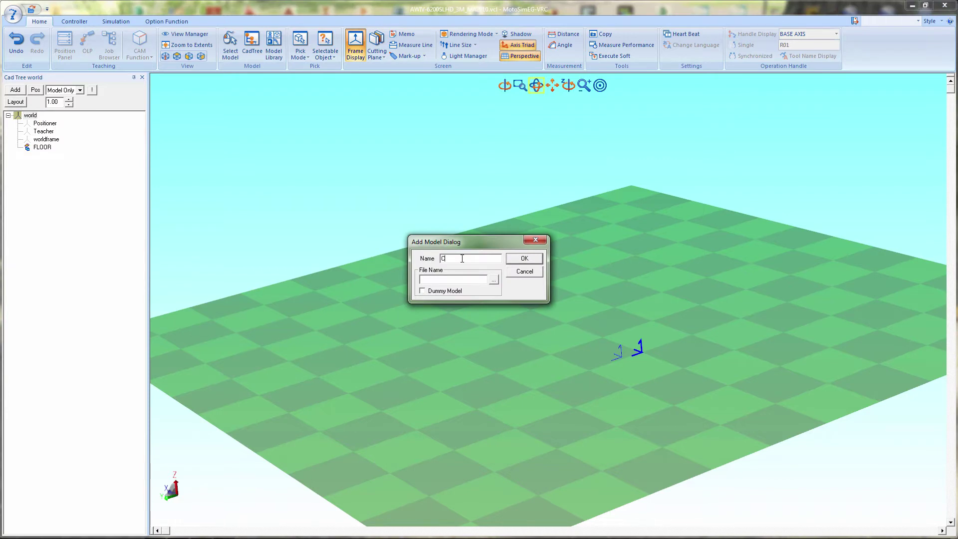
type("Cell")
left_click(422, 291)
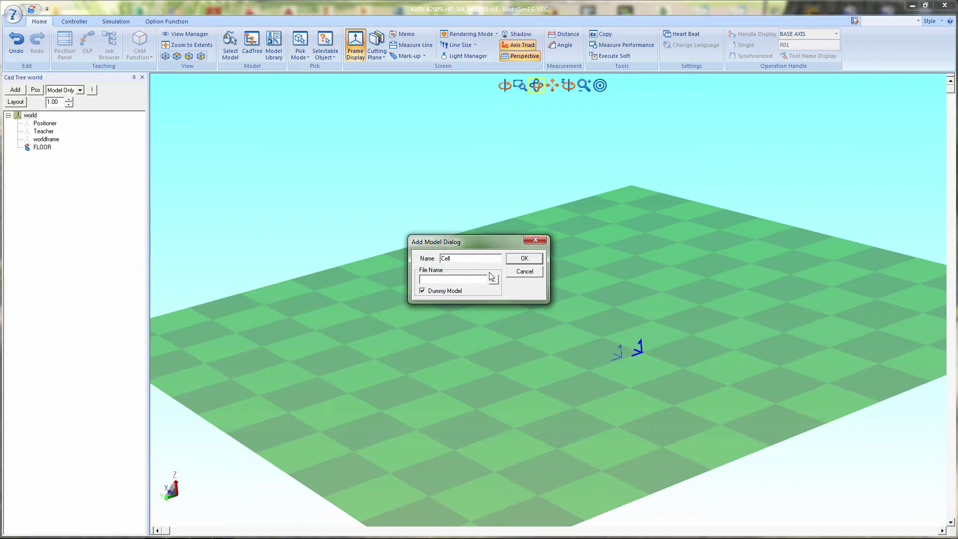
left_click(524, 259)
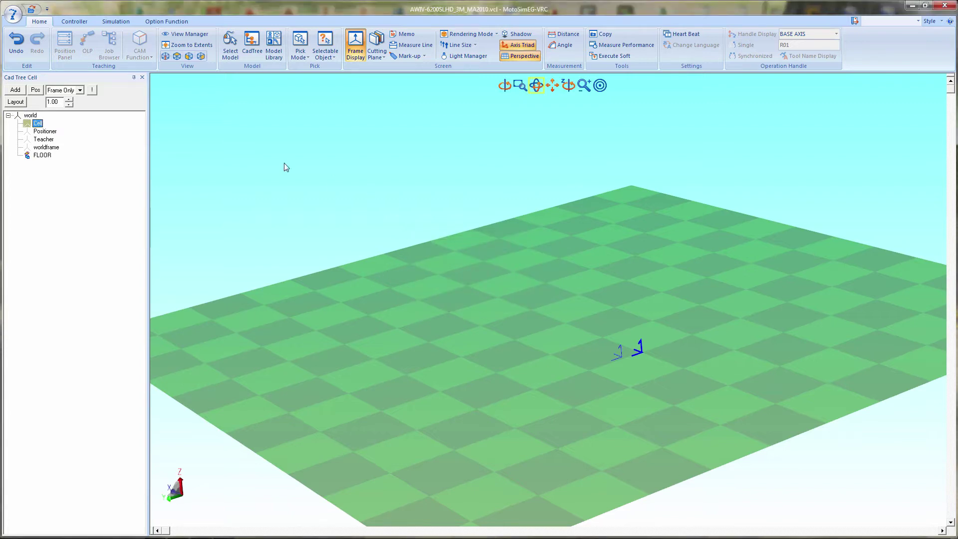
Add a second dummy model named Fence under world
left_click(31, 116)
right_click(31, 116)
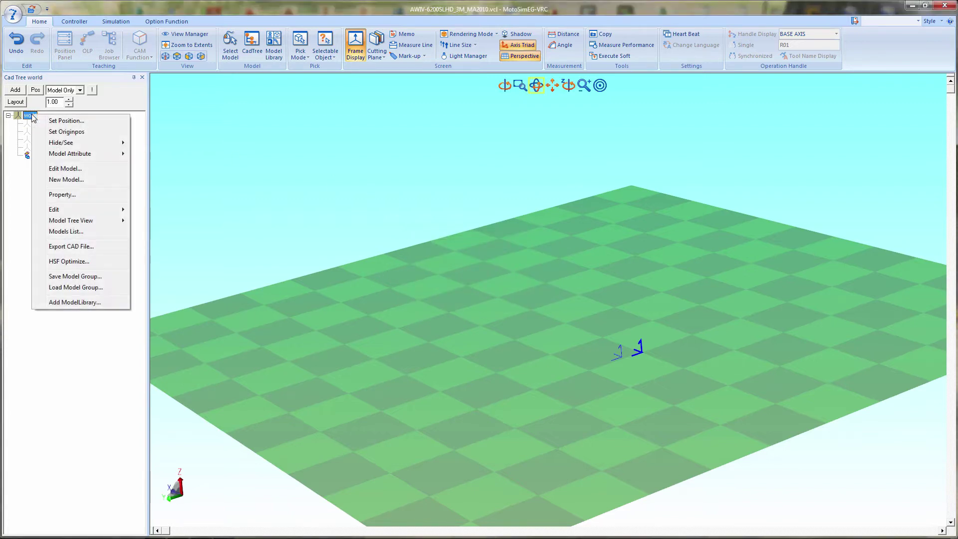
left_click(56, 181)
type("Fence")
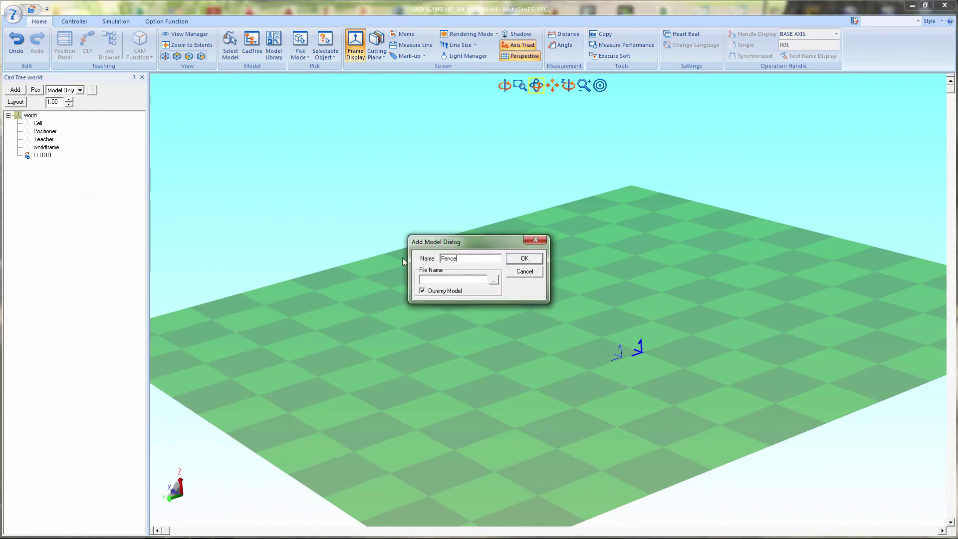
left_click(524, 263)
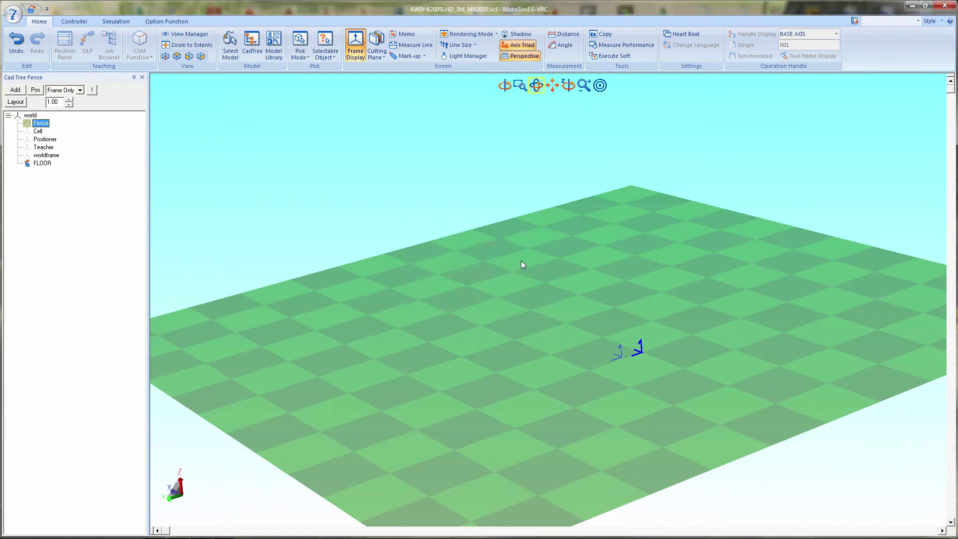
Add a third dummy model named Bases under world
left_click(31, 115)
right_click(31, 115)
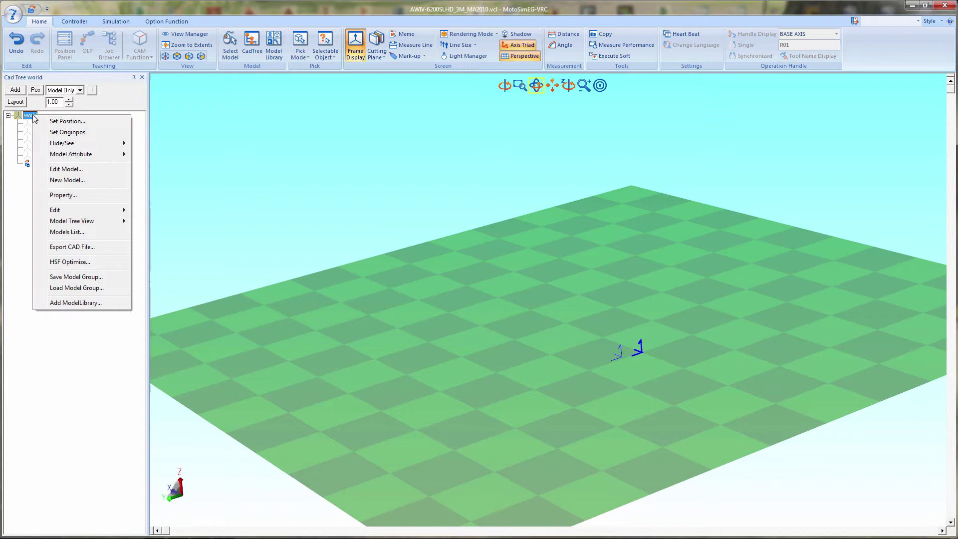
mouse_move(46, 144)
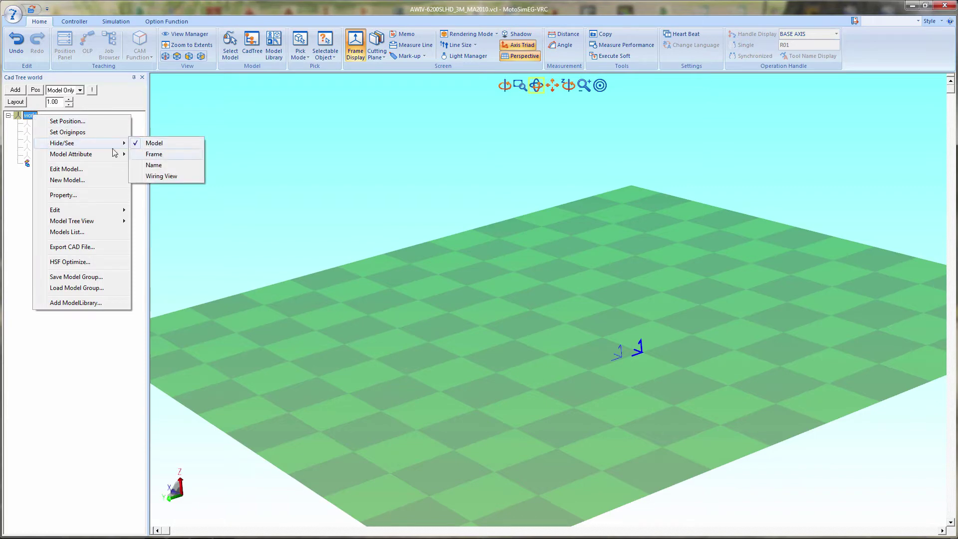
left_click(63, 183)
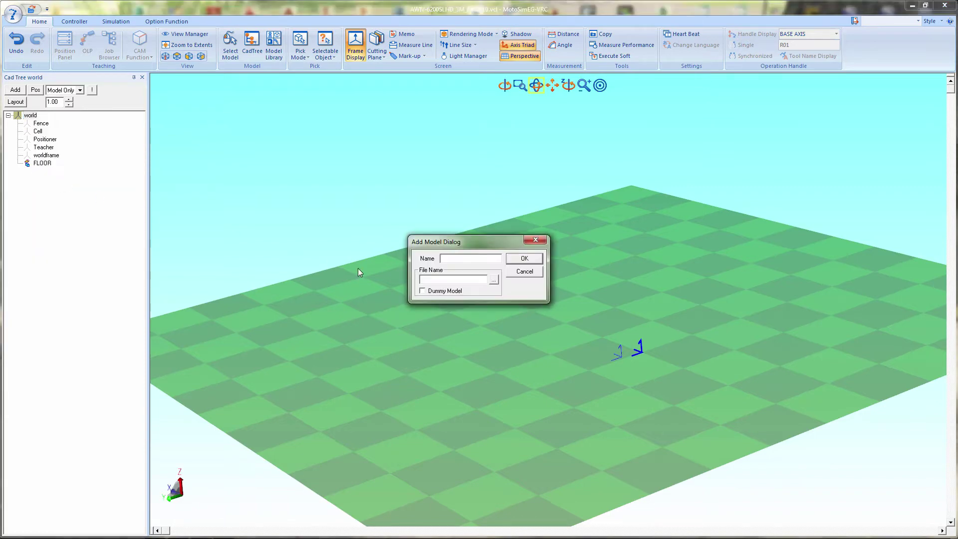
left_click(433, 291)
left_click(514, 259)
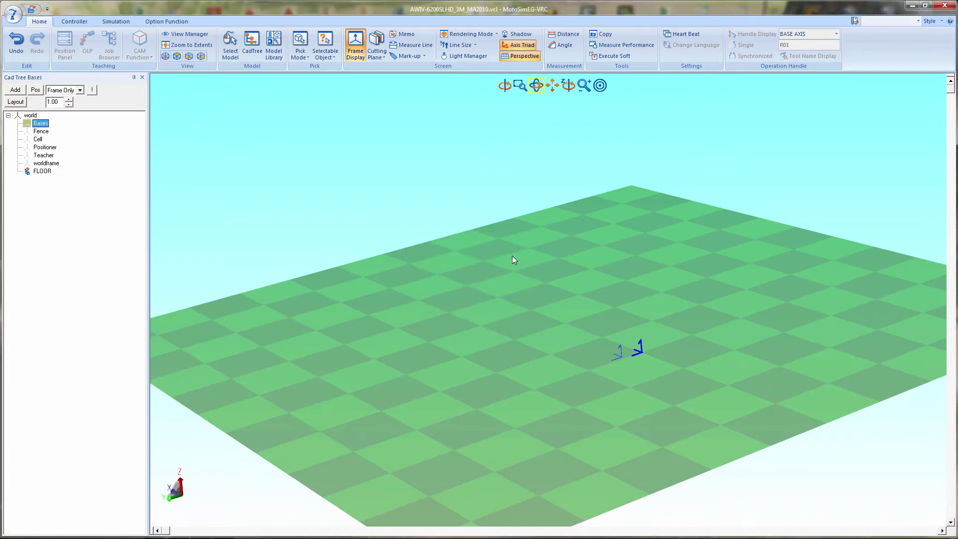
Load HEADSTOCK_RM2-755-1255SL.hmf under Positioner and copy it into the model folder
left_click(46, 149)
right_click(47, 149)
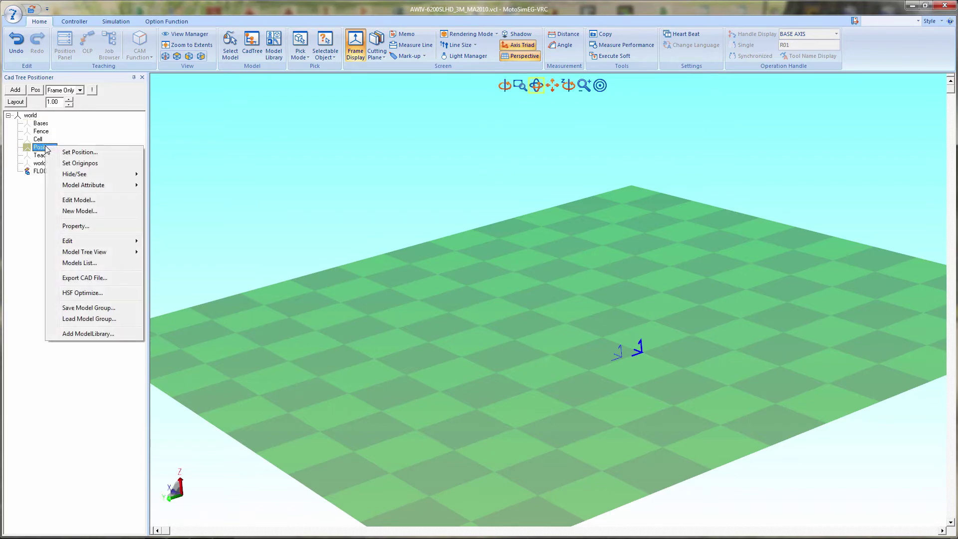
left_click(72, 212)
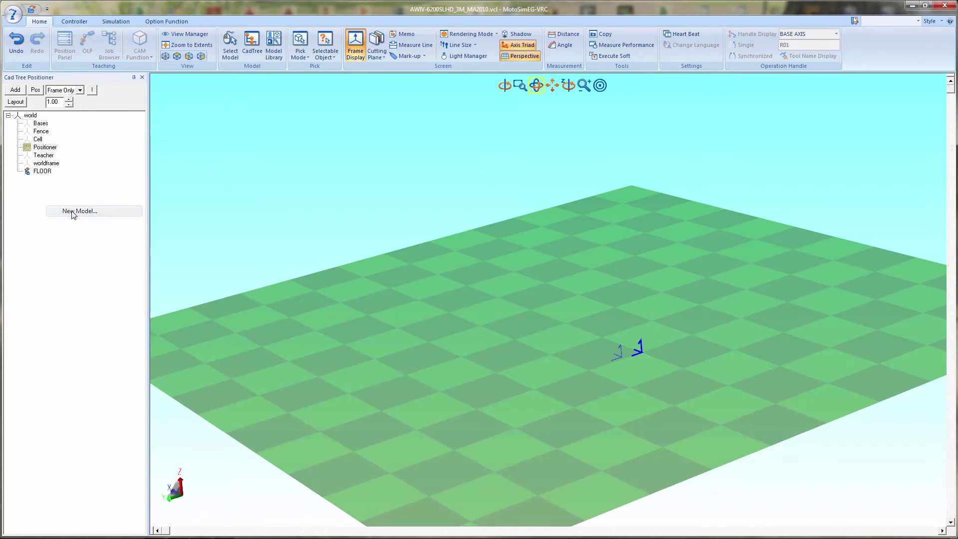
left_click(494, 279)
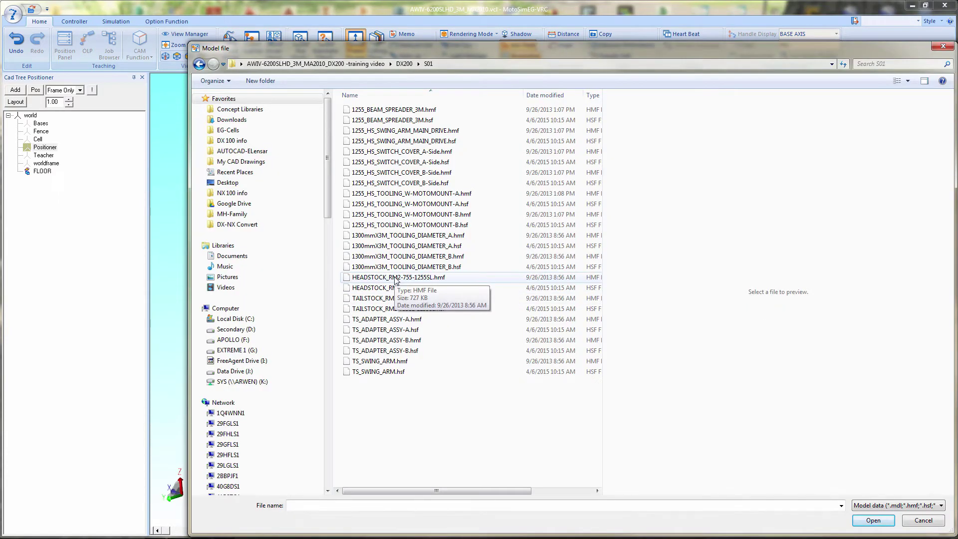
double_click(395, 279)
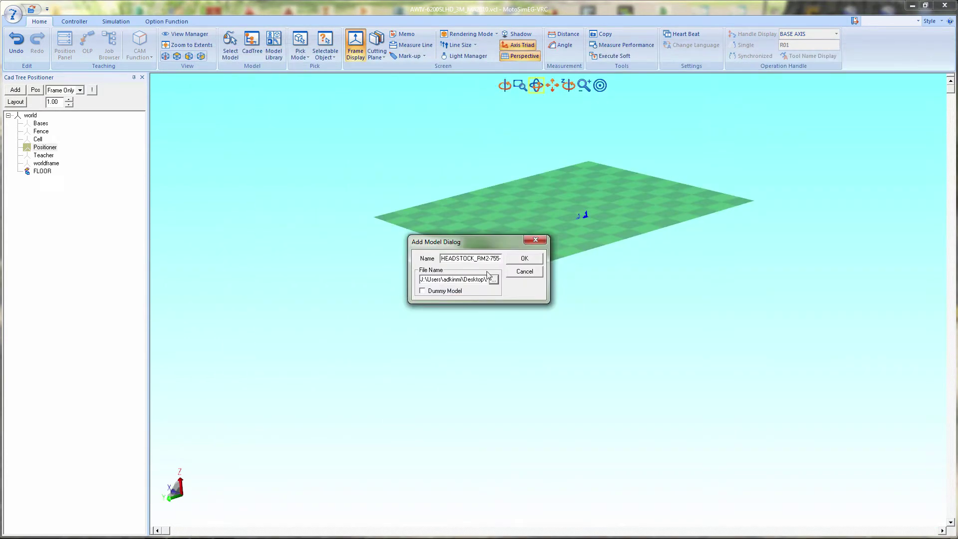
left_click(525, 258)
left_click(486, 297)
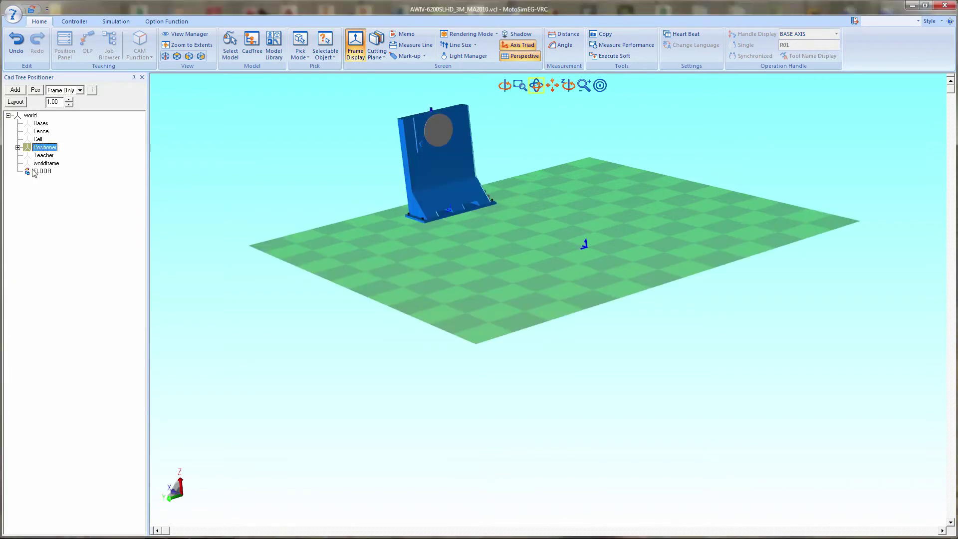
Load TAILSTOCK_RM2-755SL-1255SL.hsf from DX200\S01 under Positioner, copying it into the model folder
right_click(44, 149)
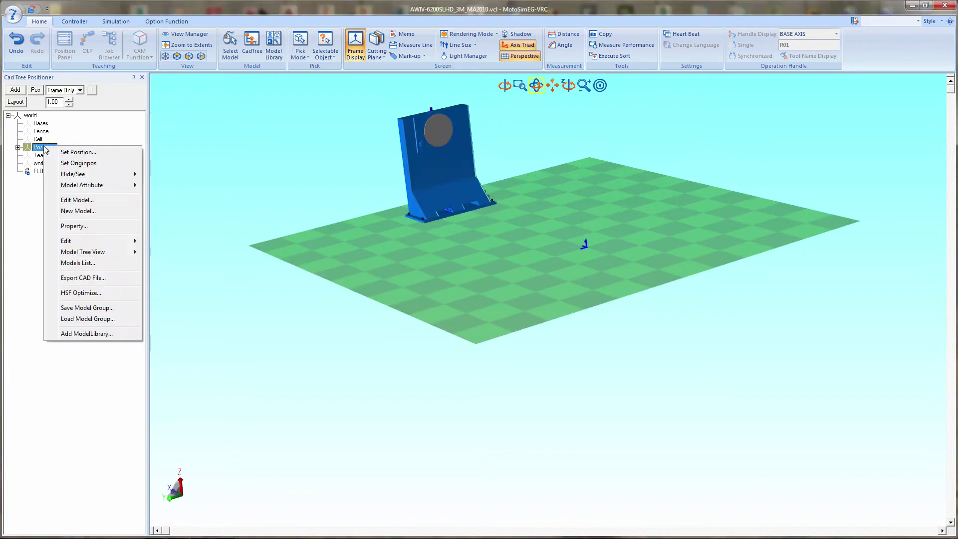
left_click(69, 212)
left_click(496, 280)
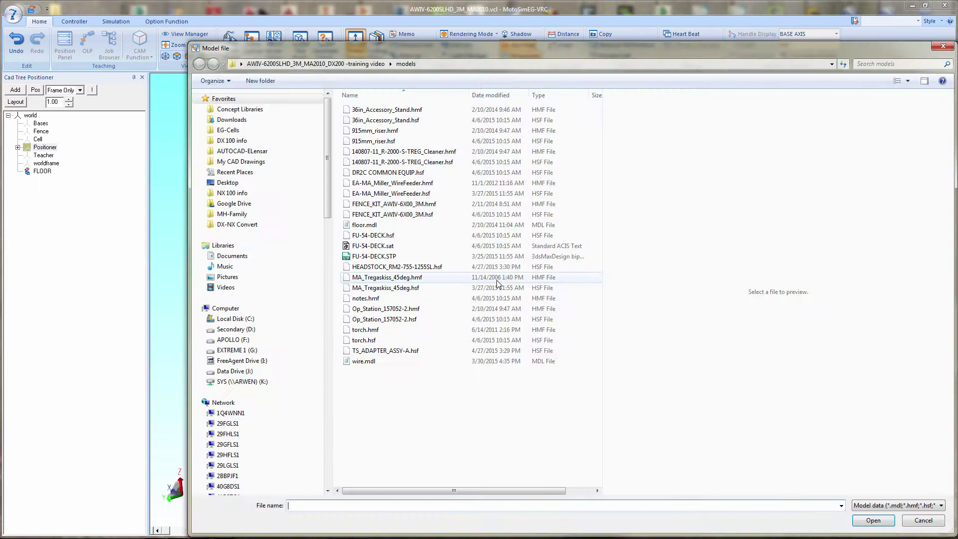
left_click(316, 64)
double_click(355, 110)
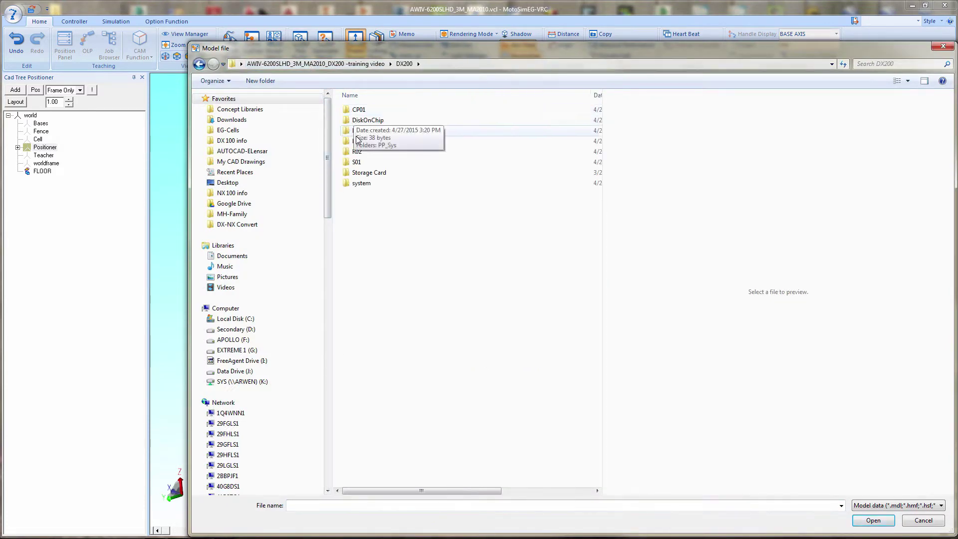
double_click(356, 162)
left_click(356, 162)
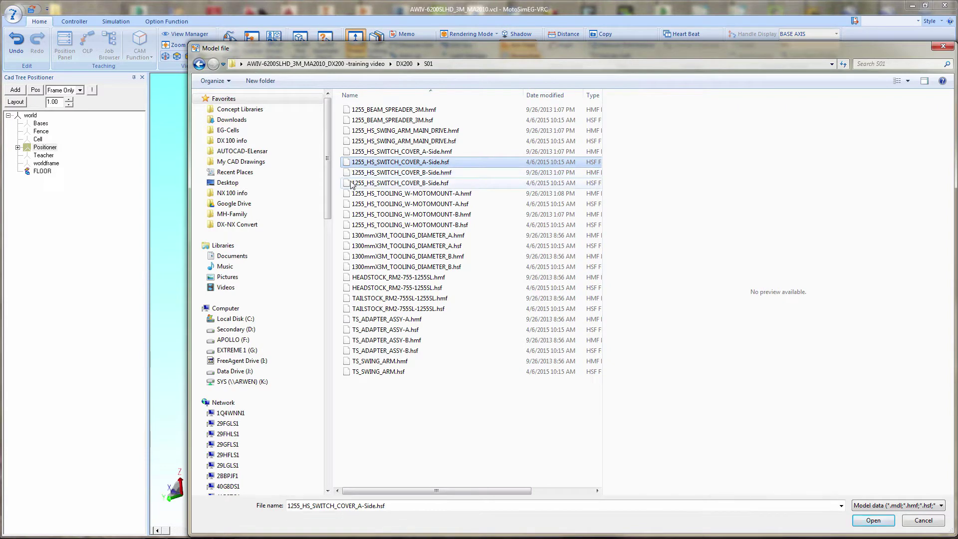
double_click(380, 310)
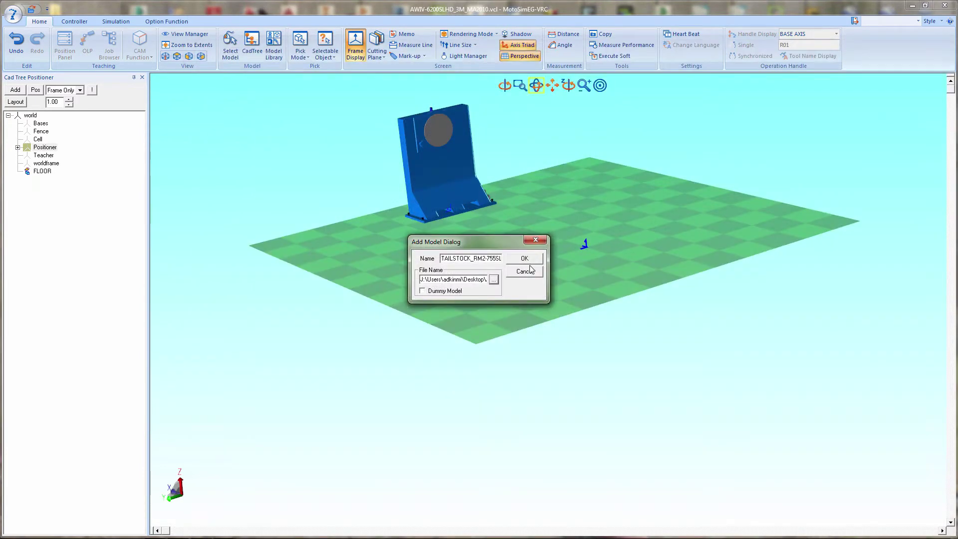
left_click(531, 258)
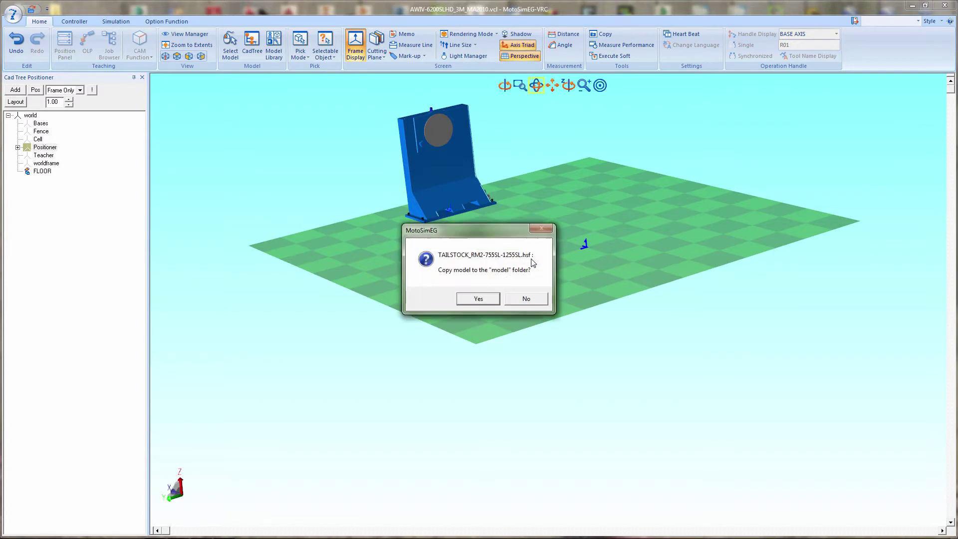
left_click(487, 297)
left_click_drag(488, 298, 476, 372)
Load 1255_HS_SWING_ARM_MAIN_DRIVE under Positioner and copy it into the model folder
left_click(75, 21)
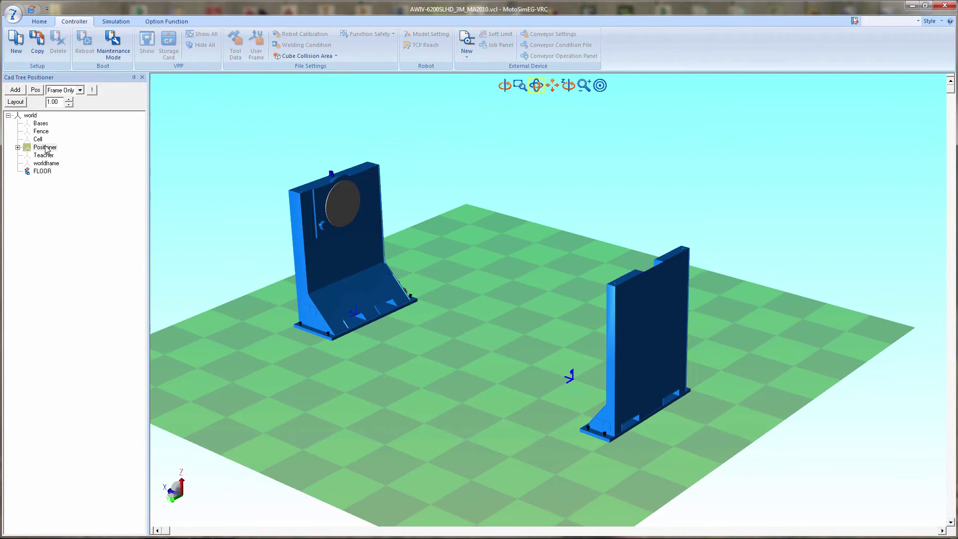
left_click(44, 147)
right_click(45, 148)
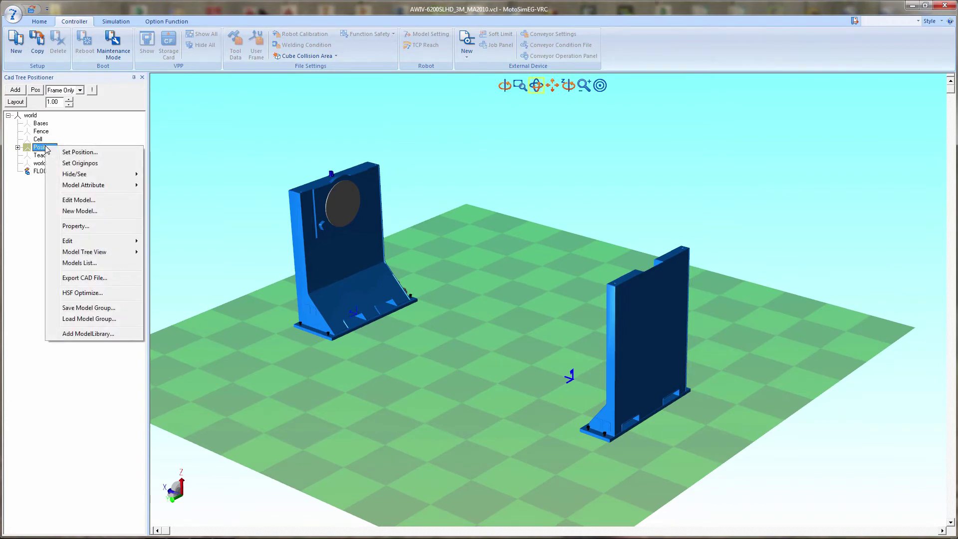
left_click(76, 211)
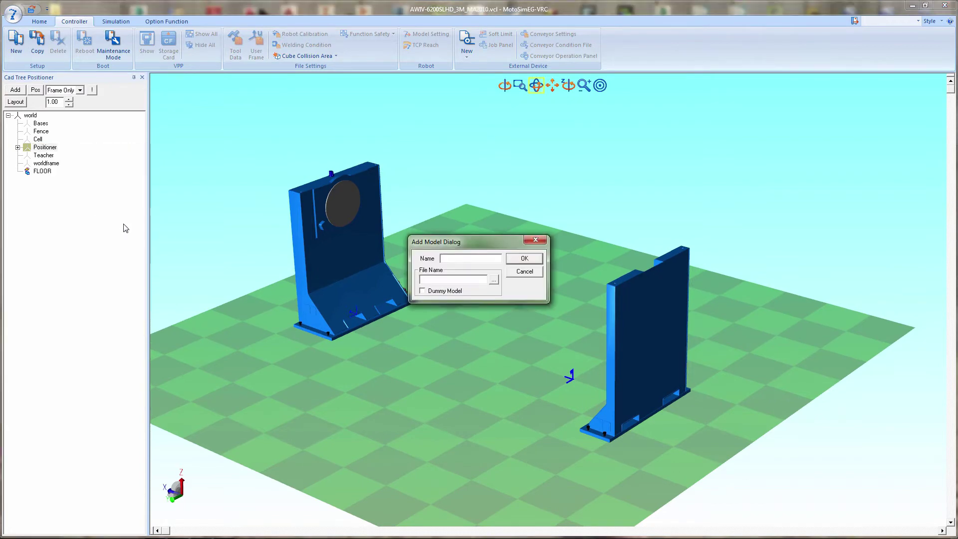
left_click(493, 279)
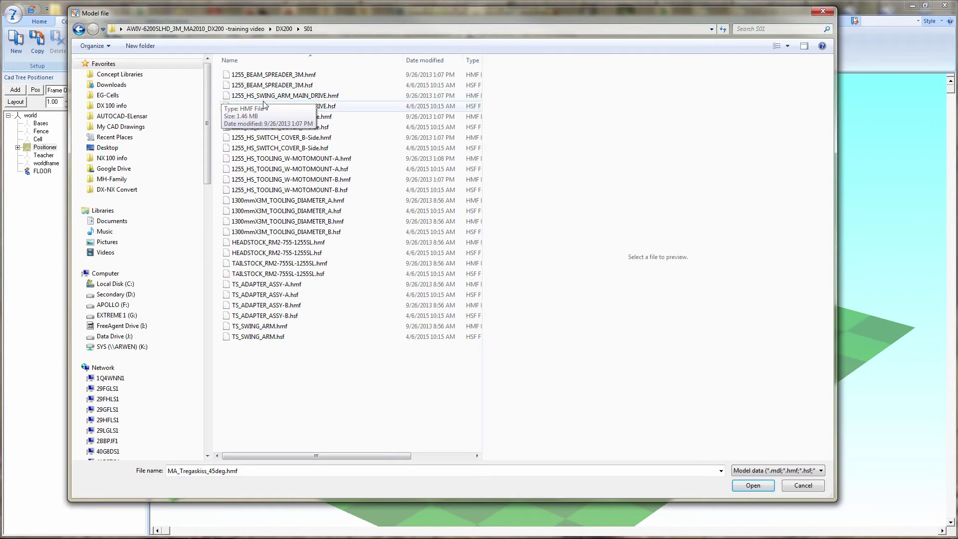
double_click(264, 106)
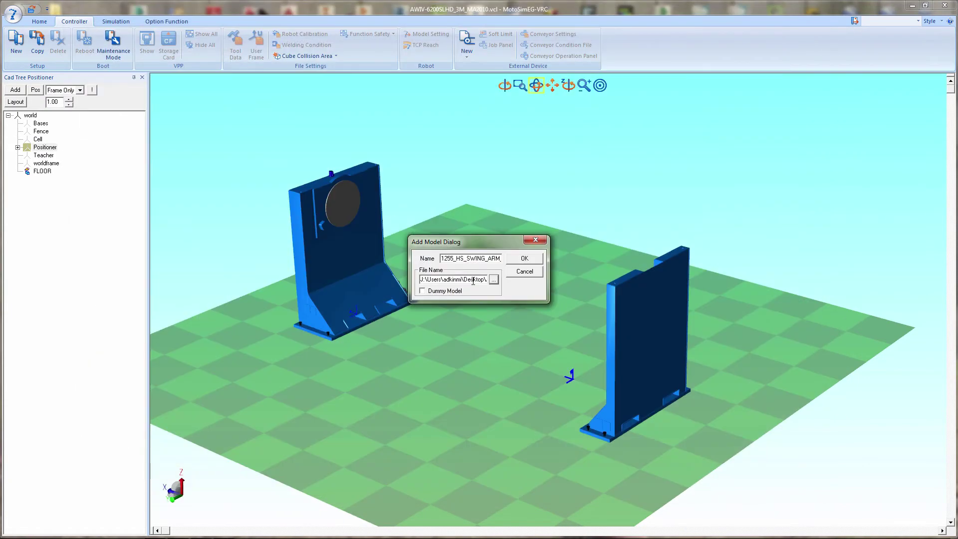
left_click(525, 259)
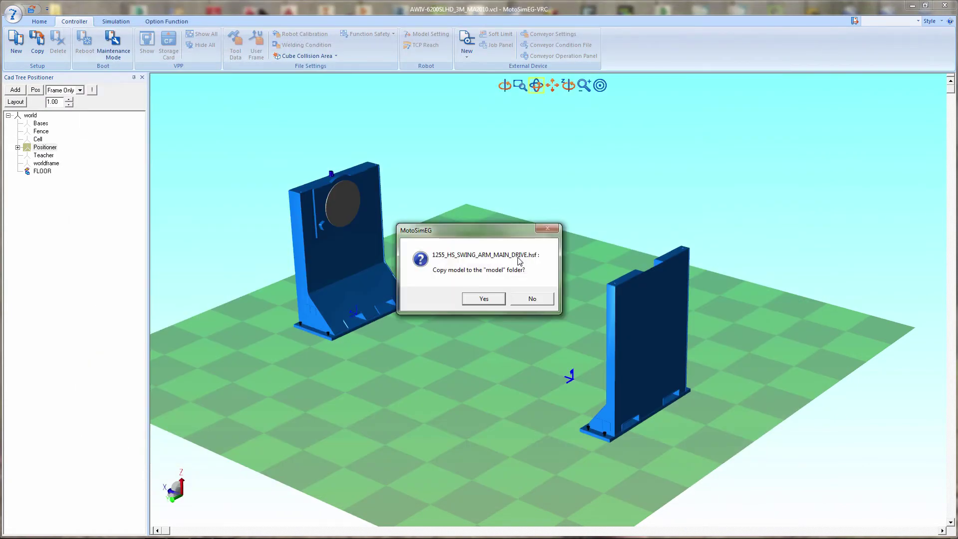
left_click(492, 299)
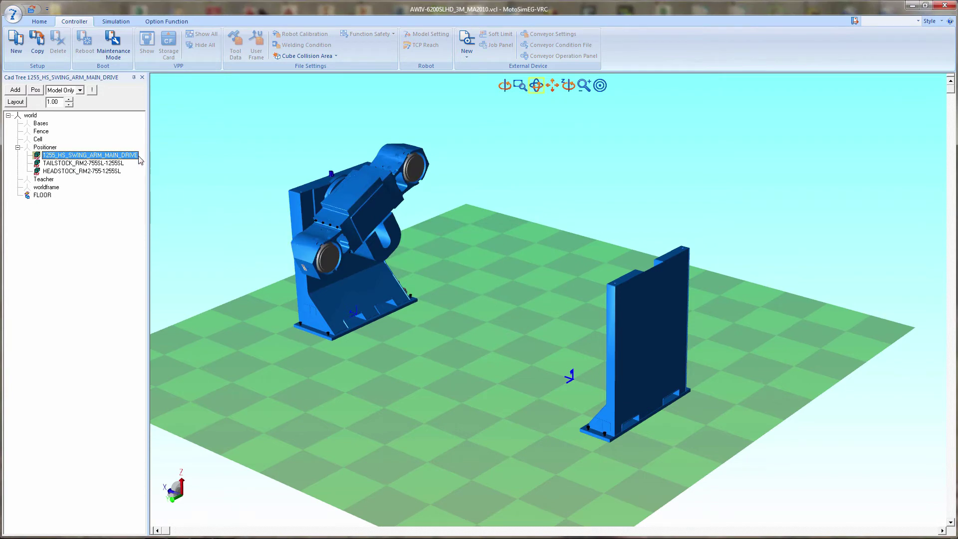
Load TS_SWING_ARM.hsf under Positioner and copy it into the model folder
left_click(44, 147)
right_click(43, 149)
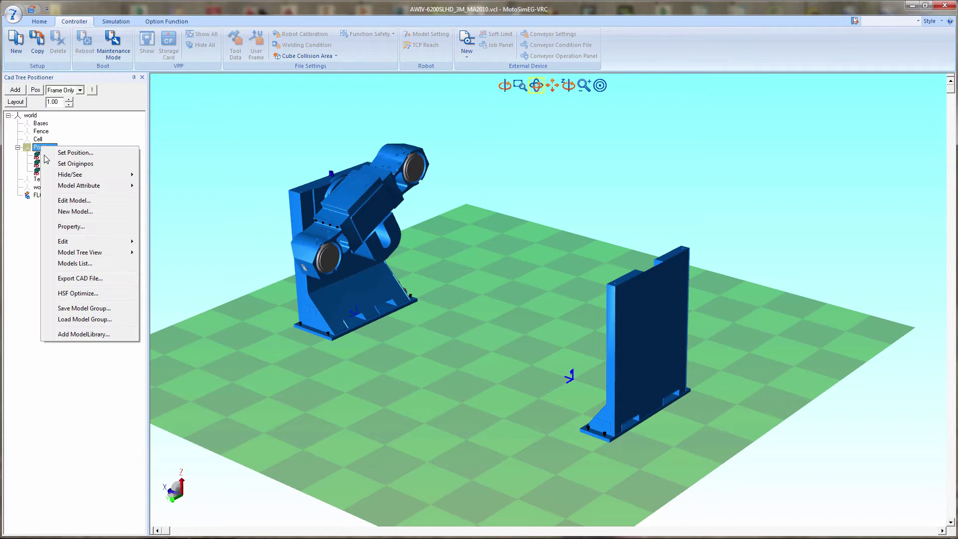
left_click(70, 212)
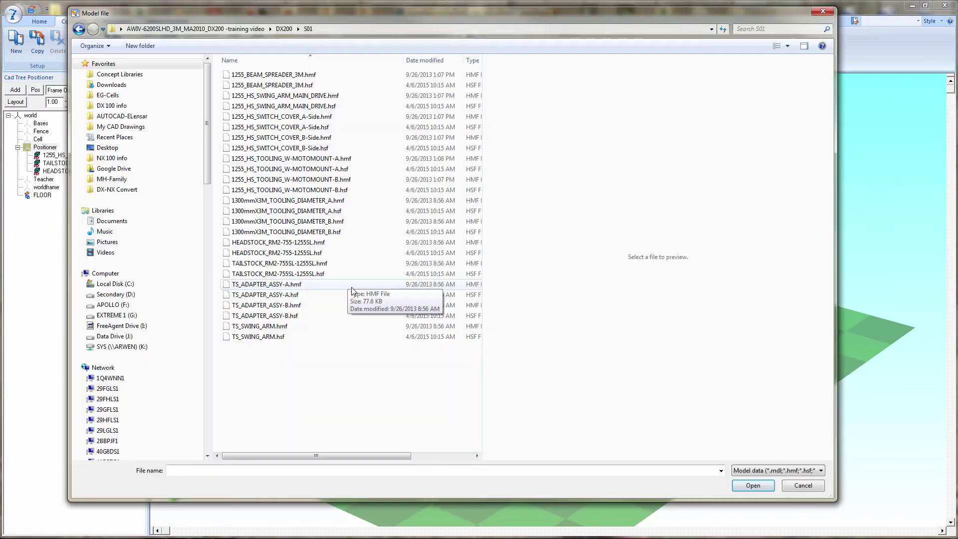
left_click(493, 279)
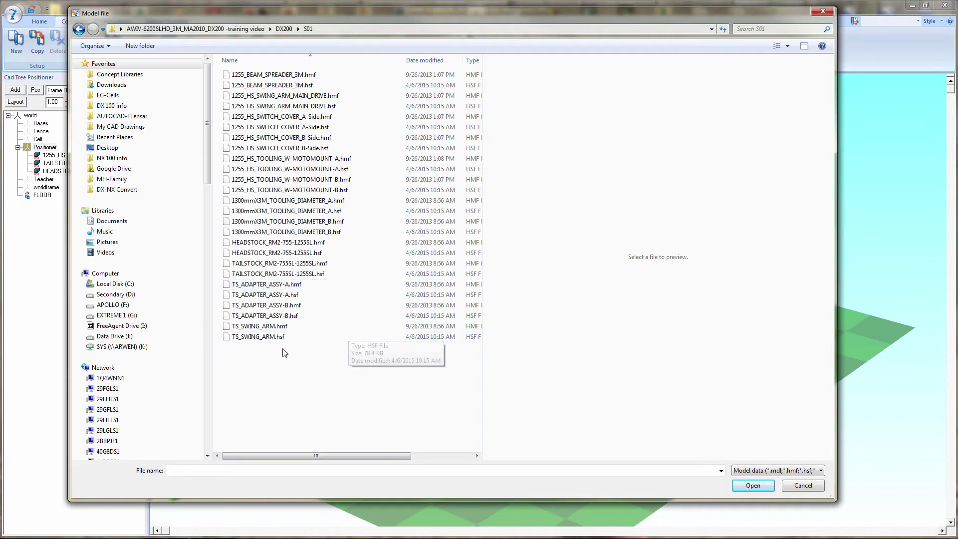
left_click(273, 337)
double_click(271, 337)
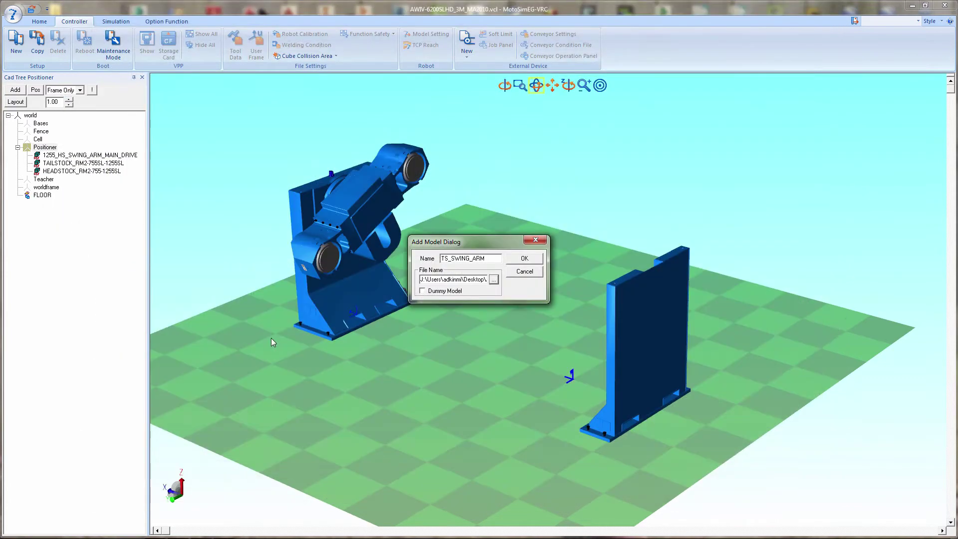
left_click(517, 259)
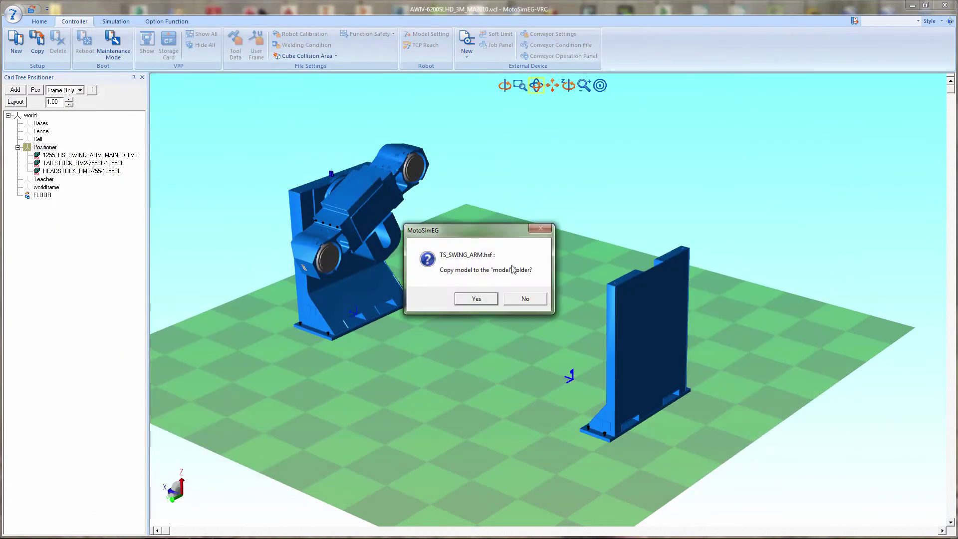
left_click(480, 298)
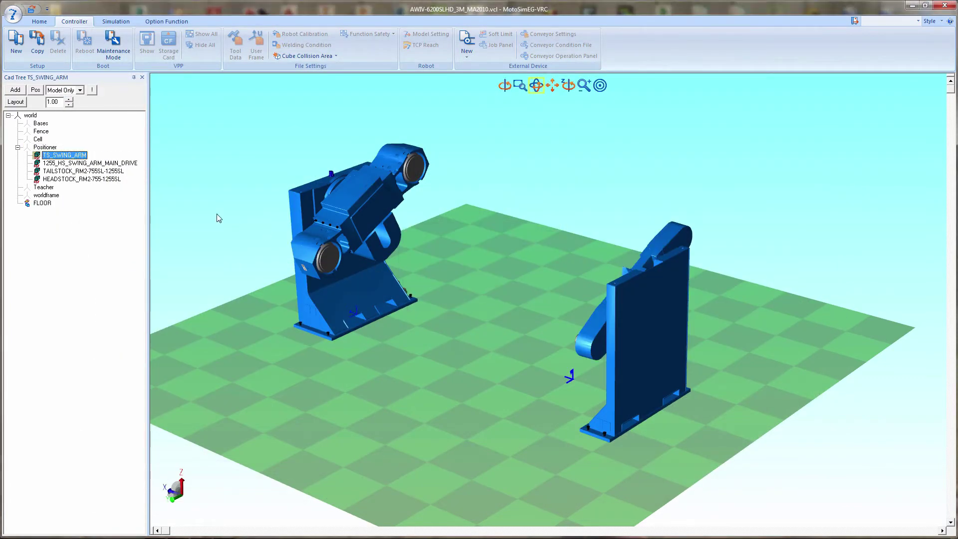
left_click(46, 148)
right_click(48, 149)
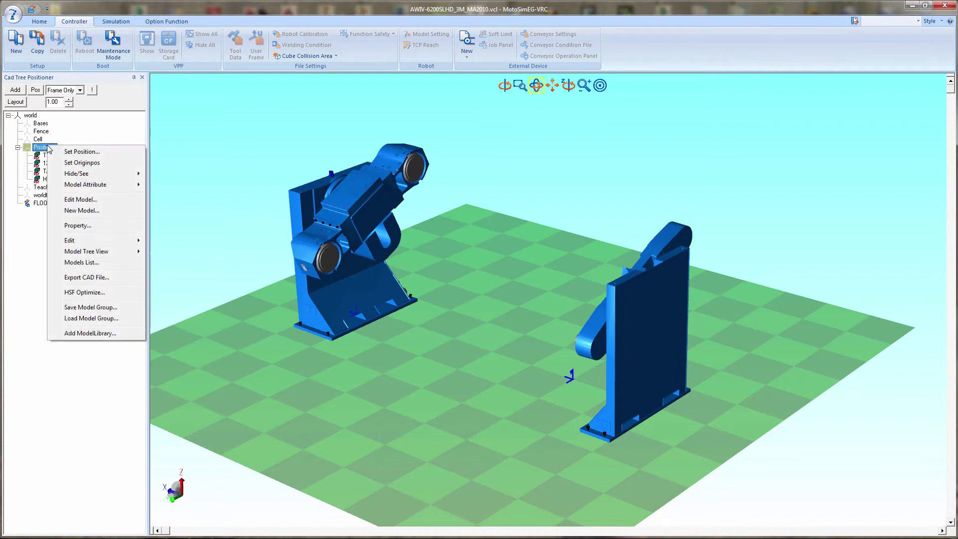
Load 1255_BEAM_SPREADER_3M.hsf from DX200\S01 under Positioner, copying it into the model folder
mouse_move(65, 181)
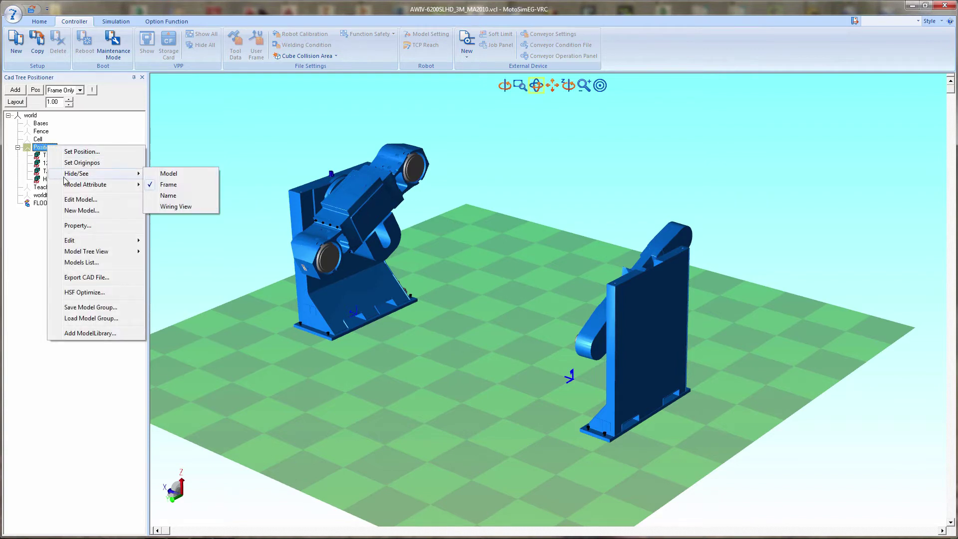
left_click(89, 212)
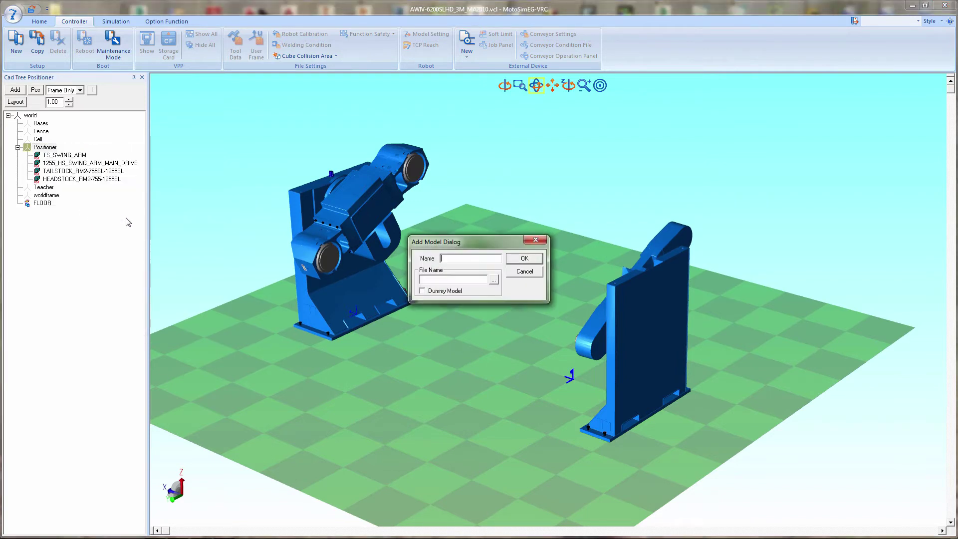
left_click(495, 274)
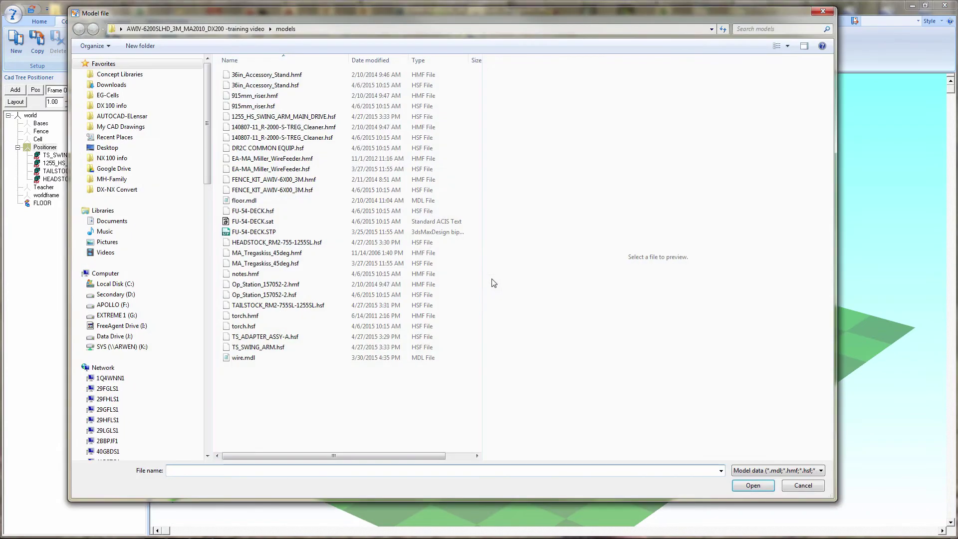
left_click(195, 29)
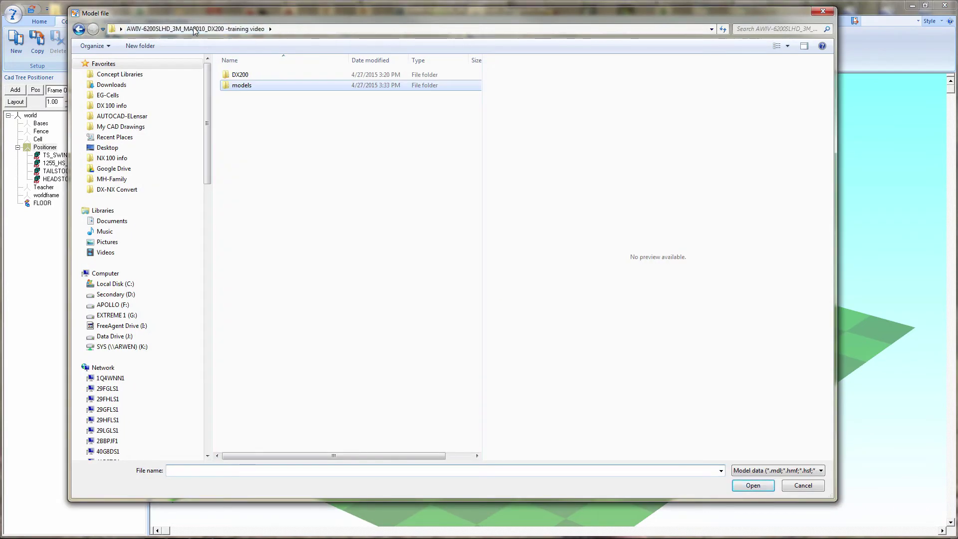
double_click(239, 75)
double_click(235, 128)
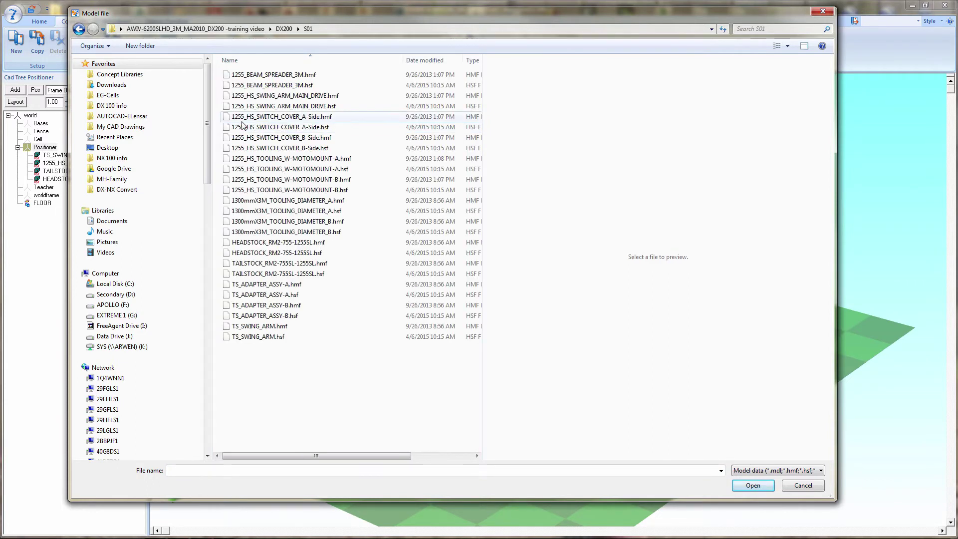
double_click(274, 86)
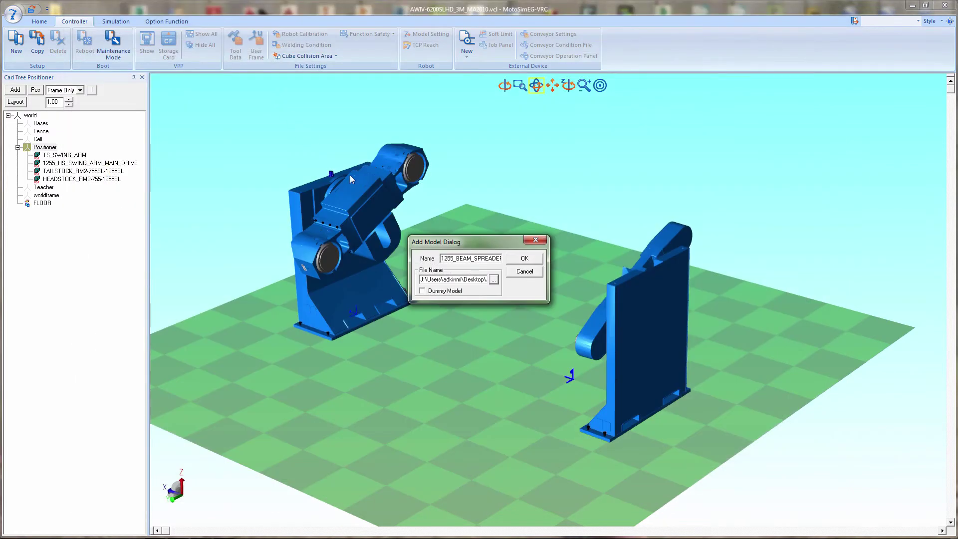
left_click(534, 261)
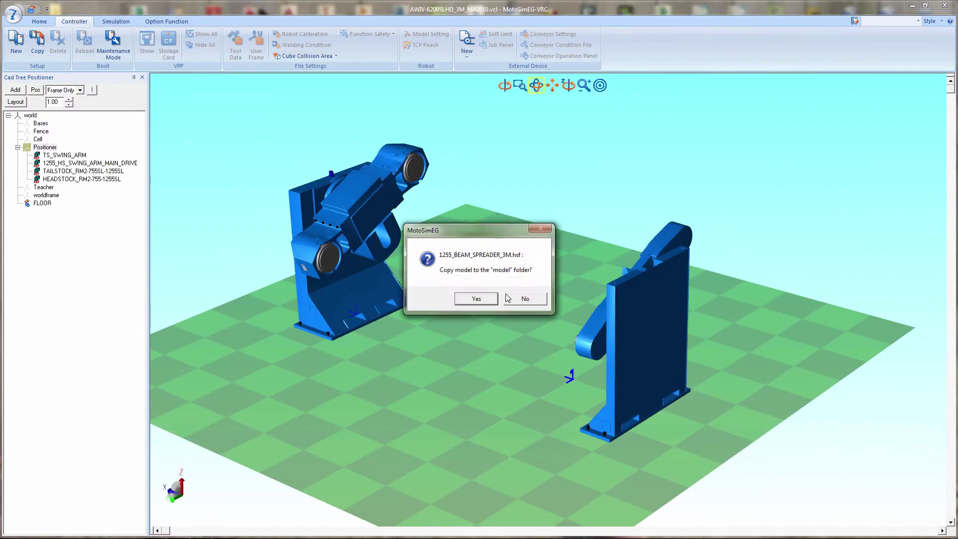
left_click(473, 300)
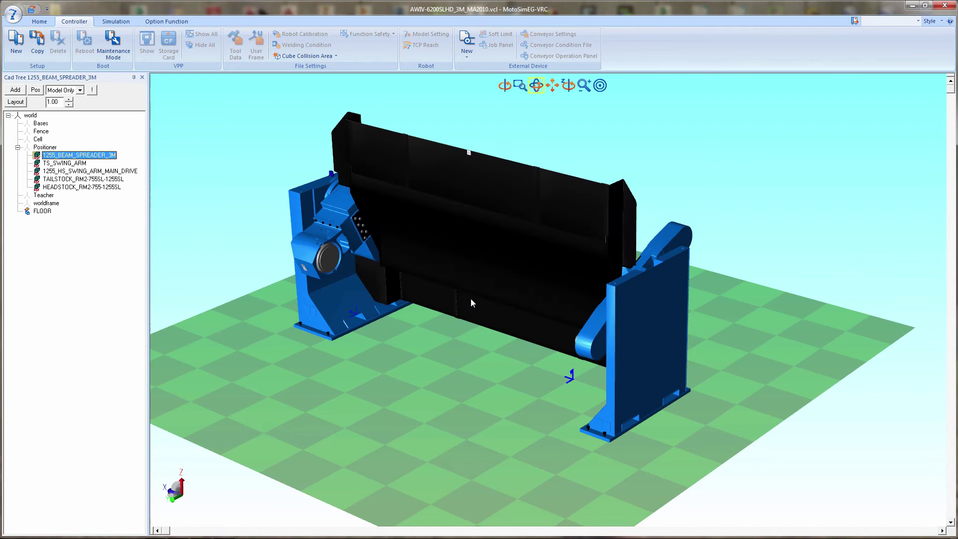
left_click_drag(470, 301, 204, 344)
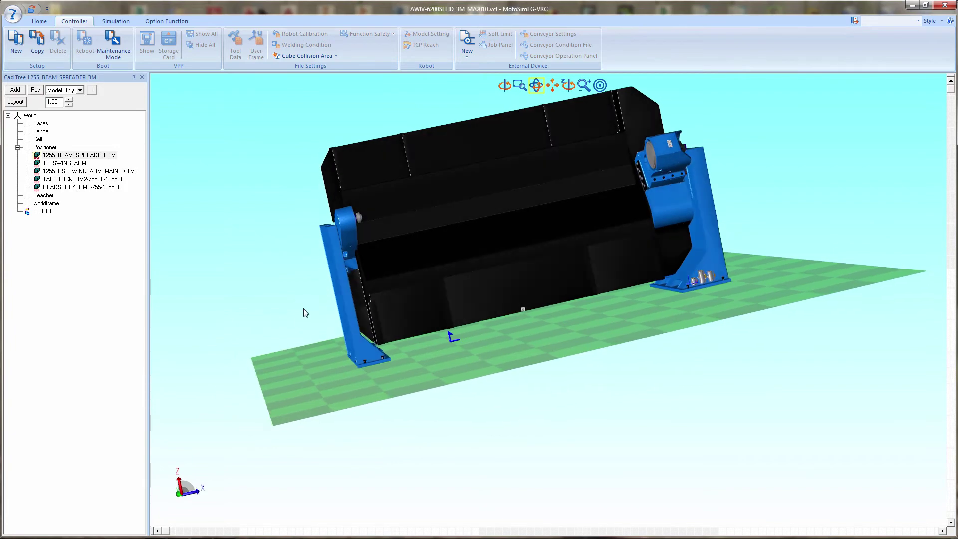
left_click_drag(303, 311, 481, 421)
left_click_drag(601, 313, 487, 349)
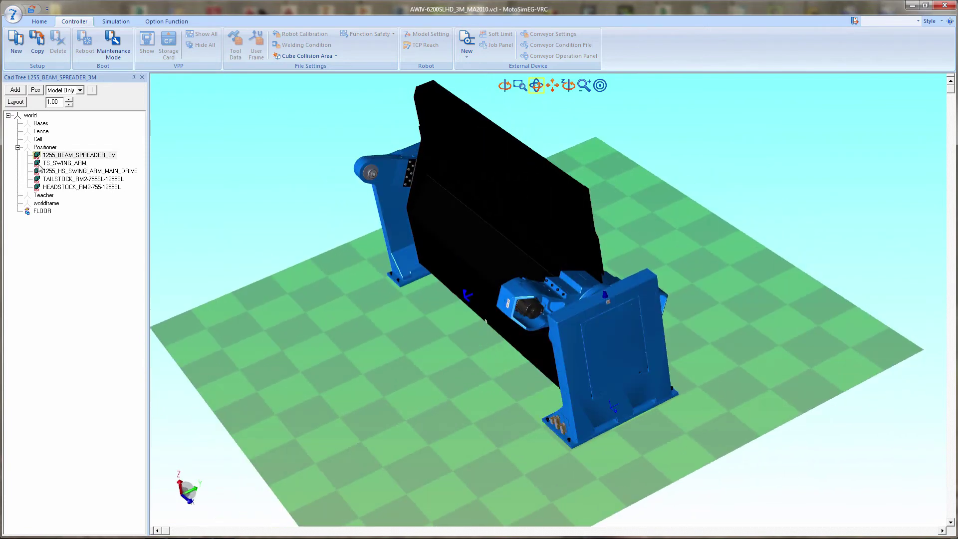
Load 1255_HS_TOOLING_W-MOTOMOUNT-A.hsf from DX200\S01 under Positioner and copy it in
left_click(45, 147)
right_click(46, 149)
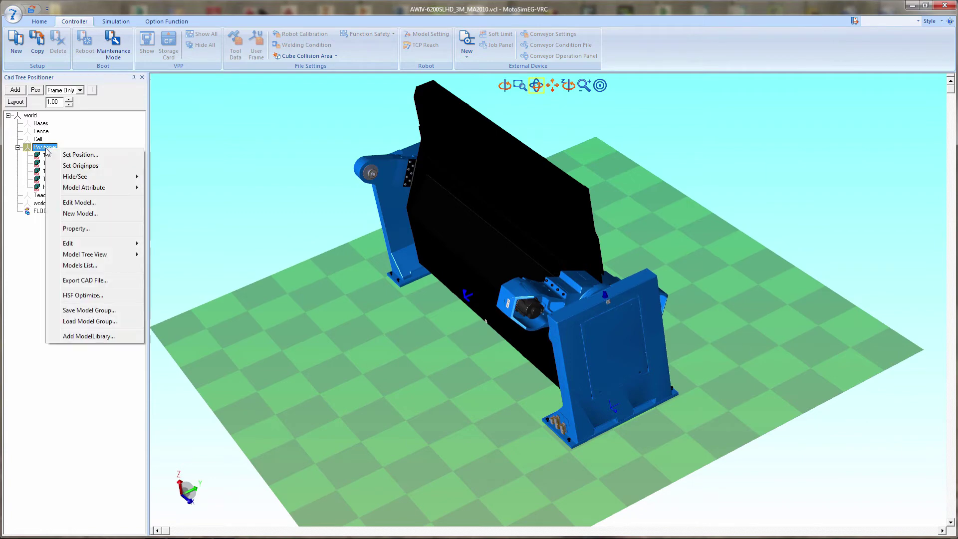
left_click(80, 214)
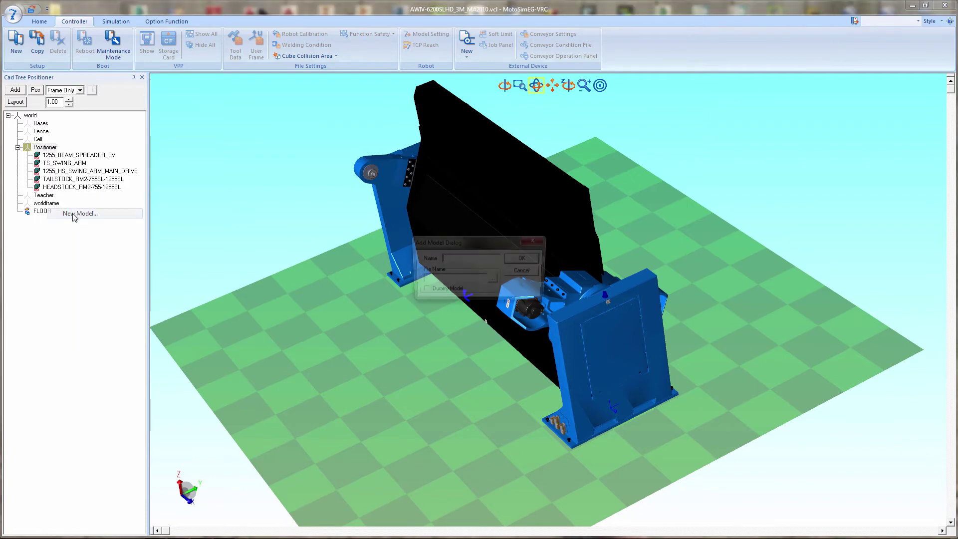
left_click(494, 280)
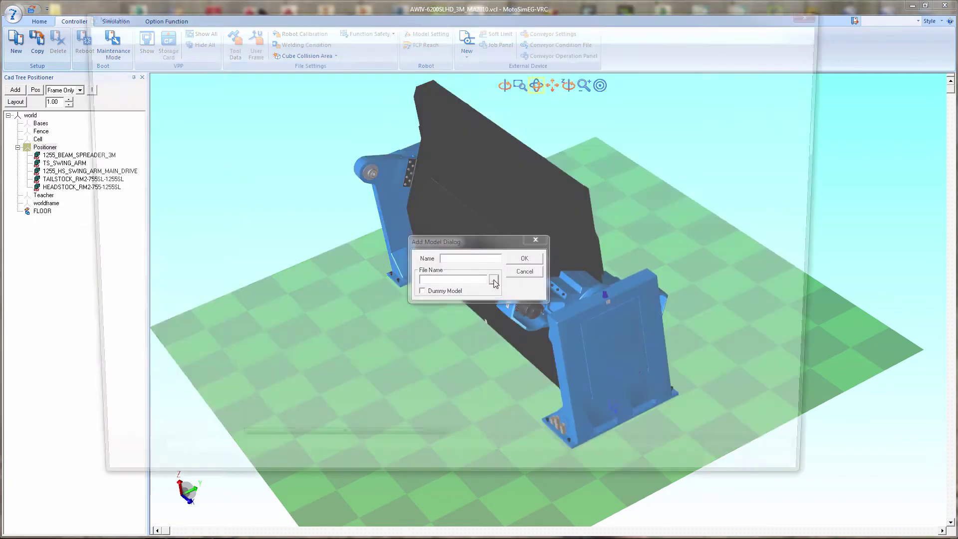
left_click(199, 29)
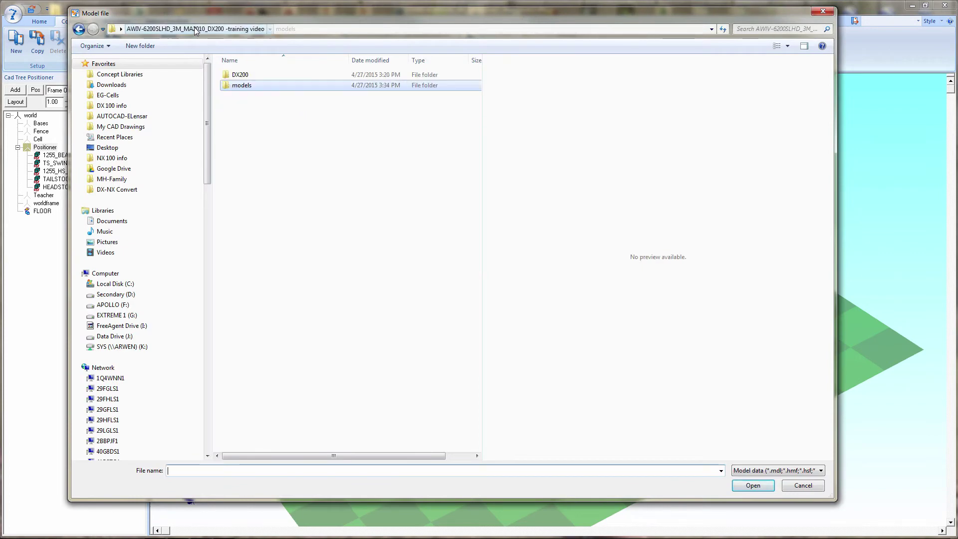
double_click(224, 74)
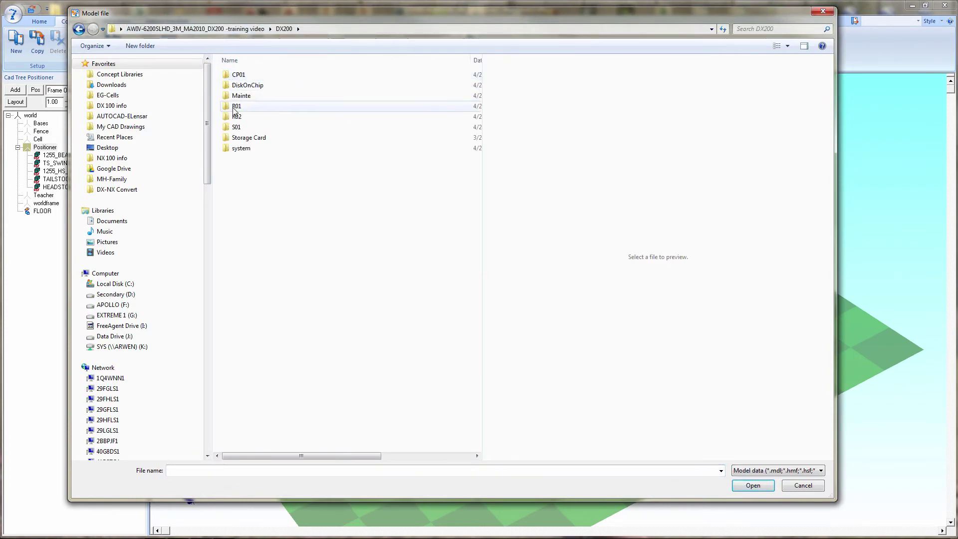
double_click(234, 128)
double_click(342, 170)
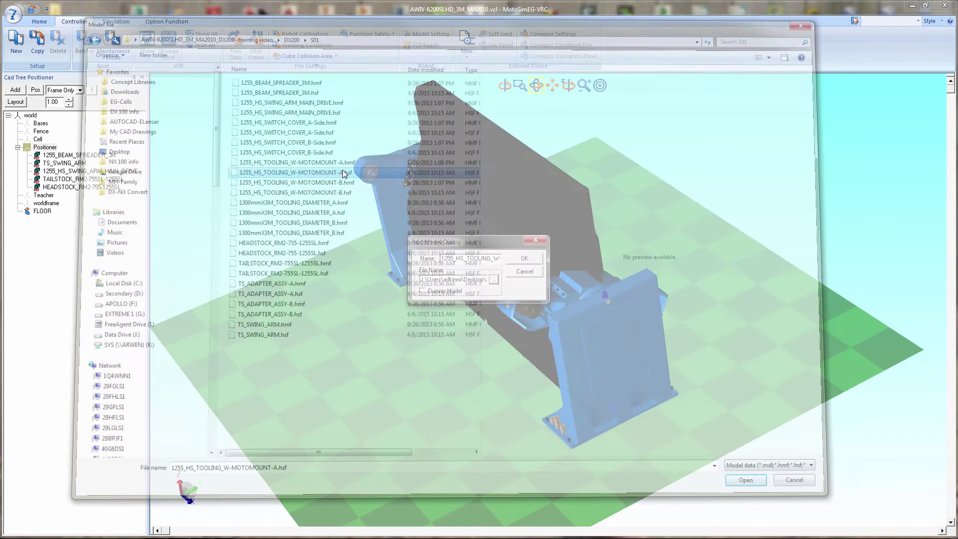
left_click(521, 259)
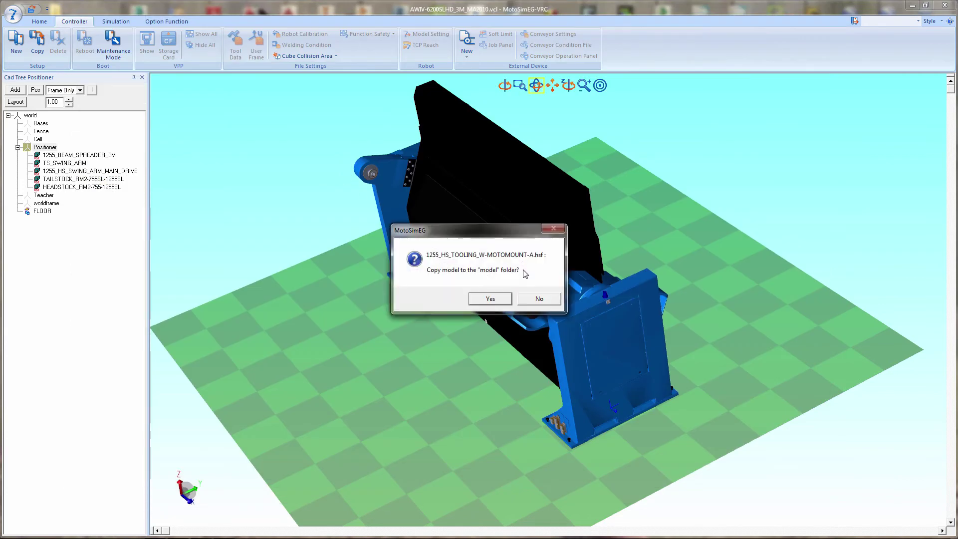
left_click(491, 299)
left_click_drag(405, 417, 543, 324)
Load 1255_HS_TOOLING_W-MOTOMOUNT-B.hsf under Positioner and copy it into the model folder
left_click(45, 147)
left_click(15, 90)
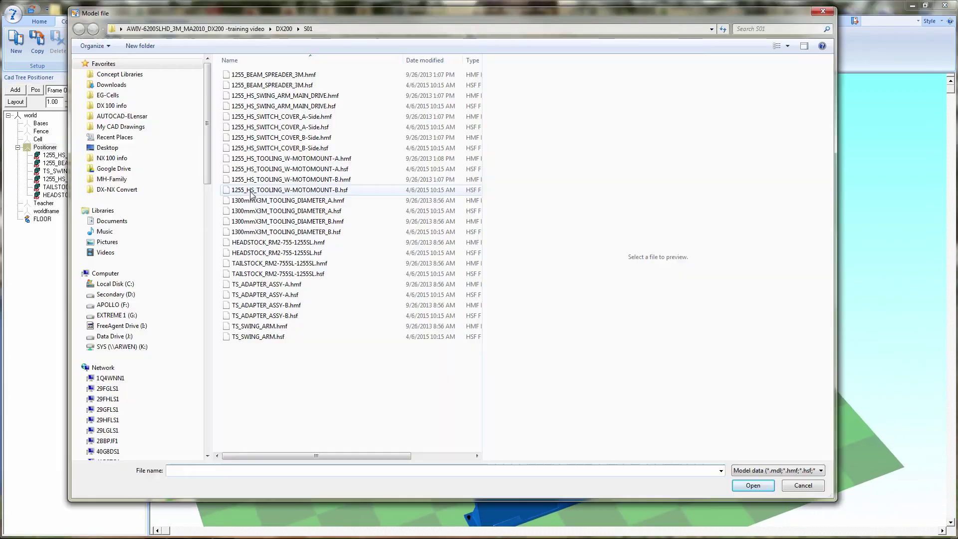
double_click(252, 192)
left_click(525, 258)
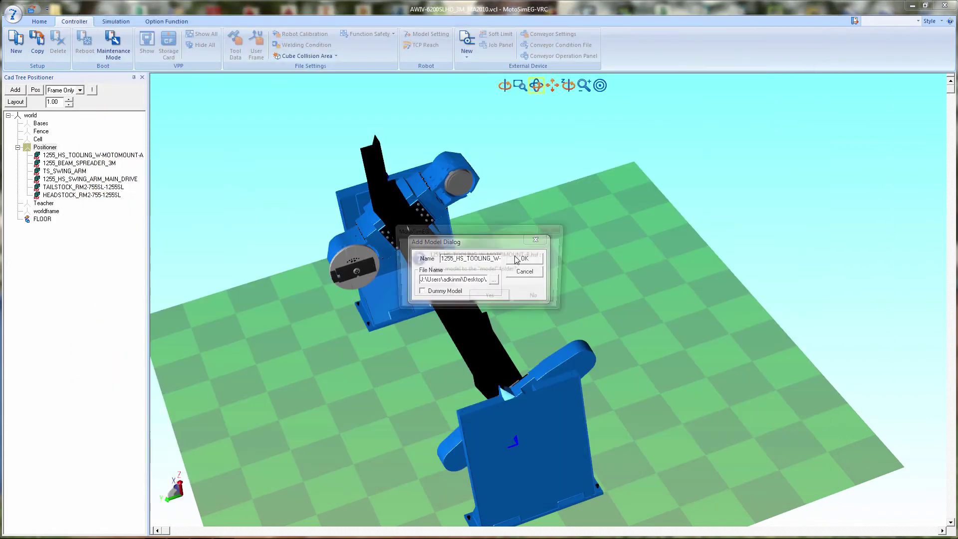
left_click(492, 301)
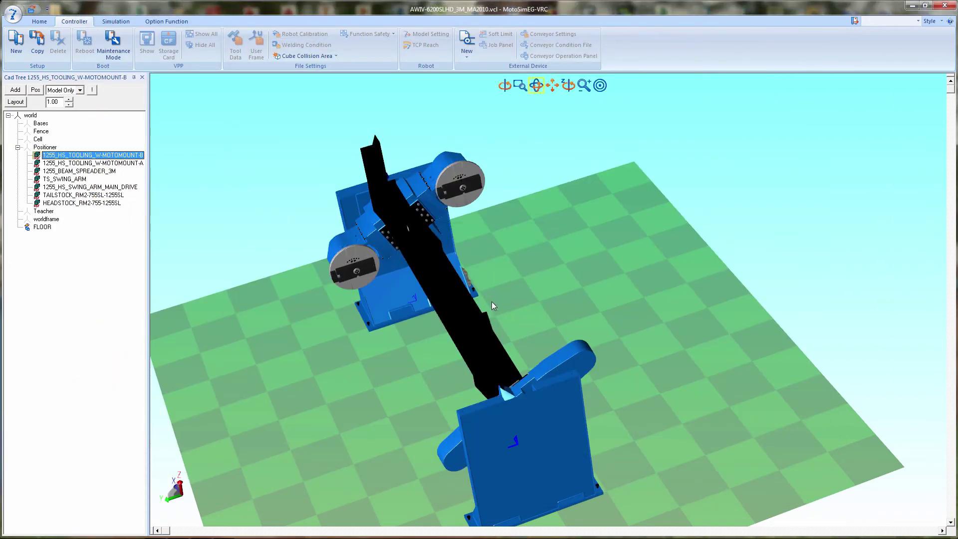
left_click_drag(398, 370, 489, 407)
left_click(45, 148)
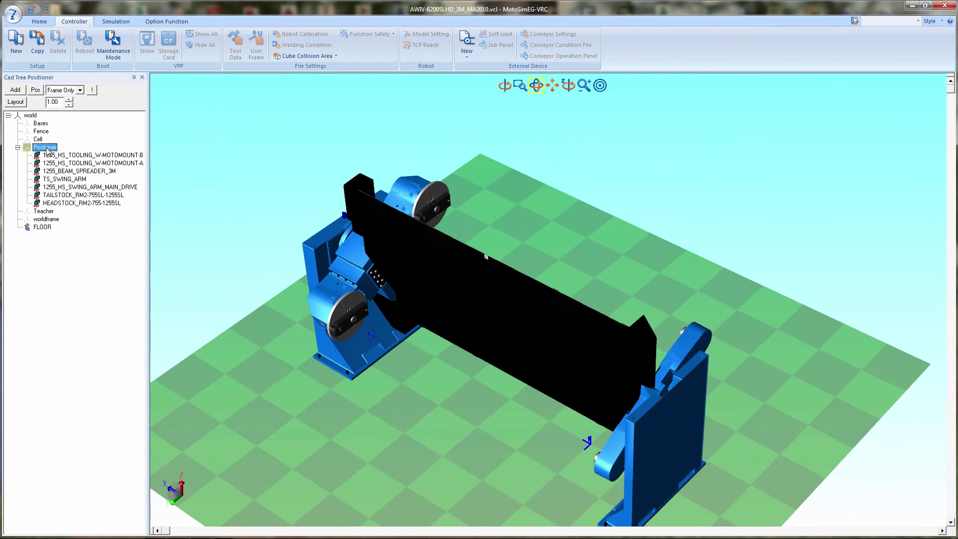
Load TS_ADAPTER_ASSY-A.hsf from DX200\S01 under Positioner, copying it into the model folder
right_click(46, 148)
left_click(68, 214)
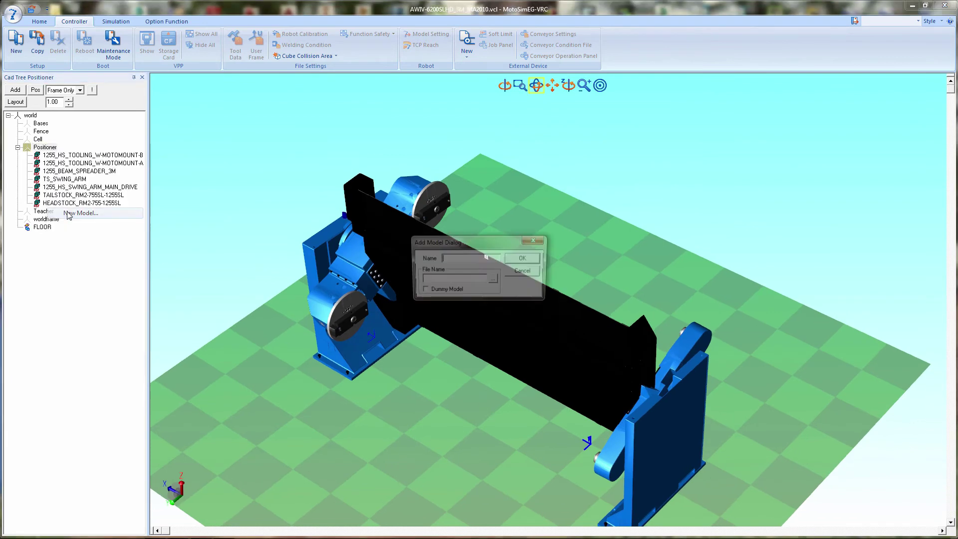
left_click(494, 280)
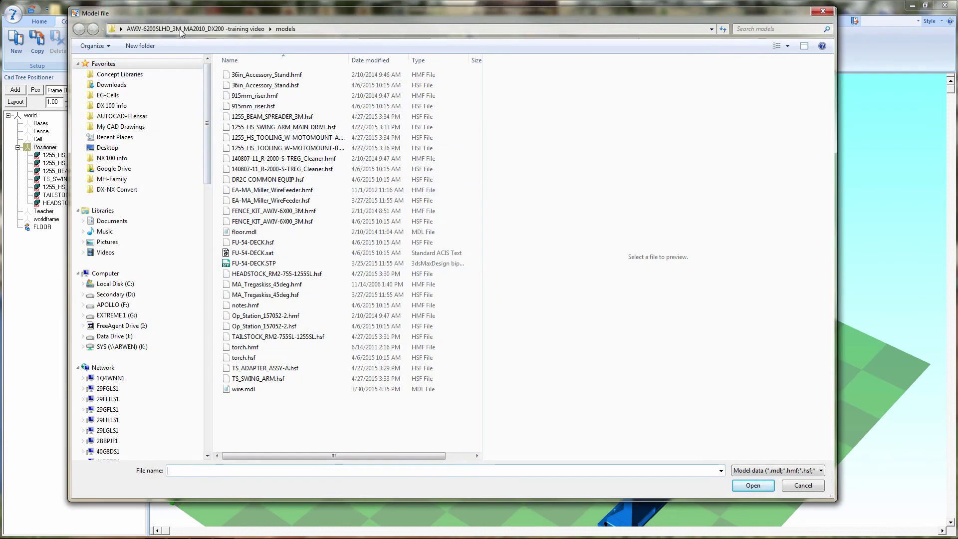
left_click(181, 31)
left_click(240, 77)
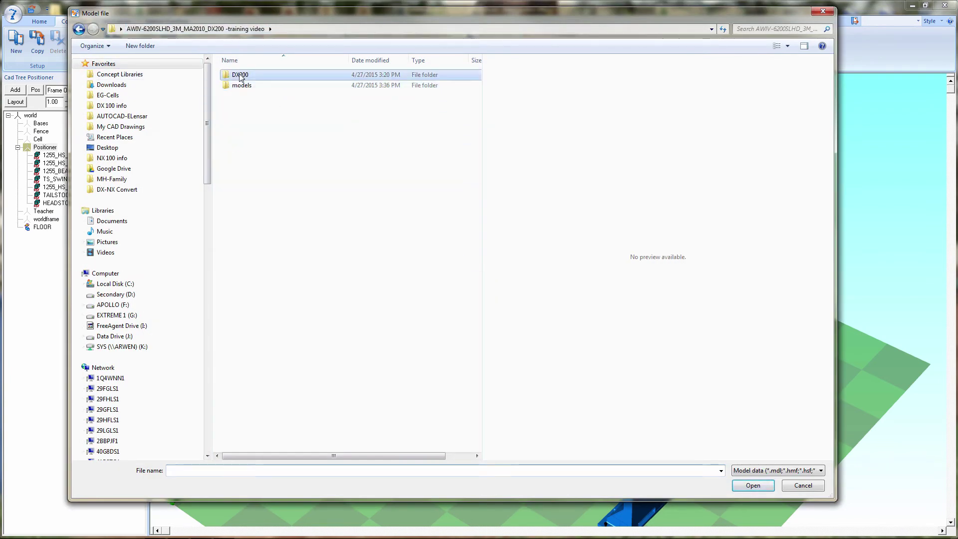
double_click(240, 76)
double_click(238, 128)
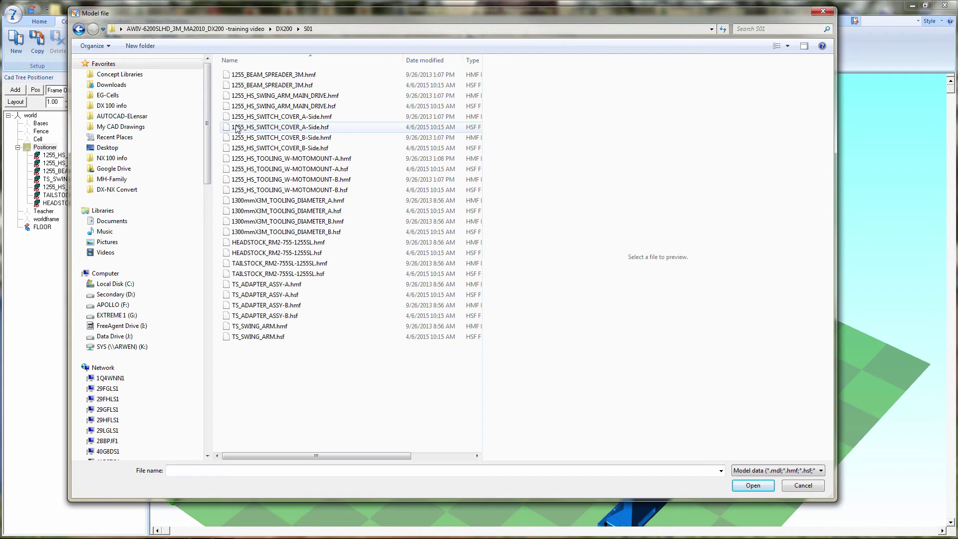
double_click(277, 295)
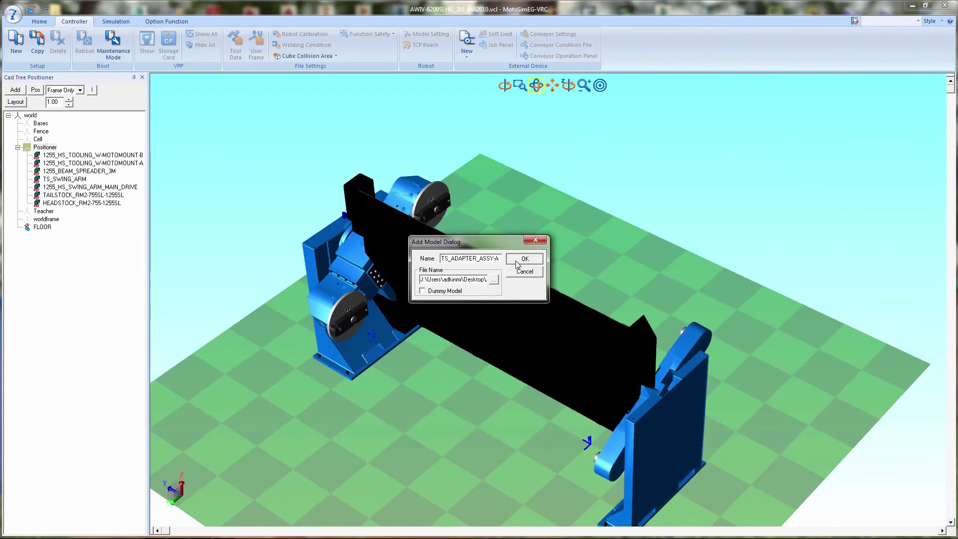
left_click(524, 259)
left_click(490, 300)
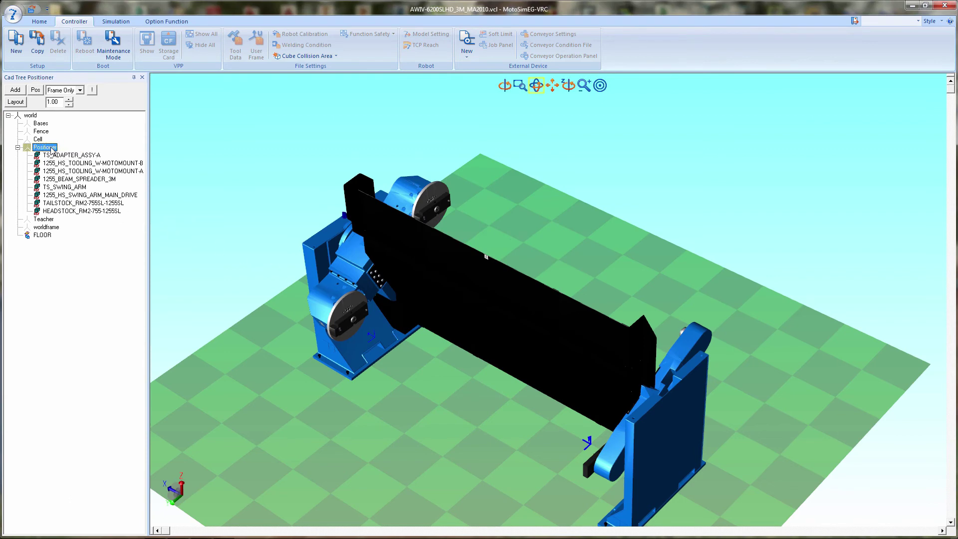
Load TS_ADAPTER_ASSY-B.hsf from DX200\S01 under Positioner, copying it into the model folder
right_click(51, 150)
left_click(68, 212)
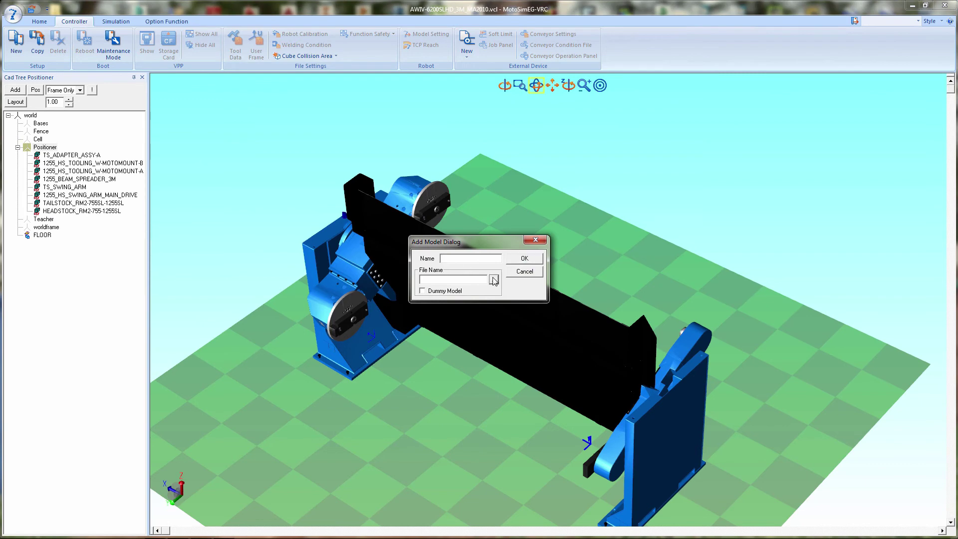
left_click(493, 279)
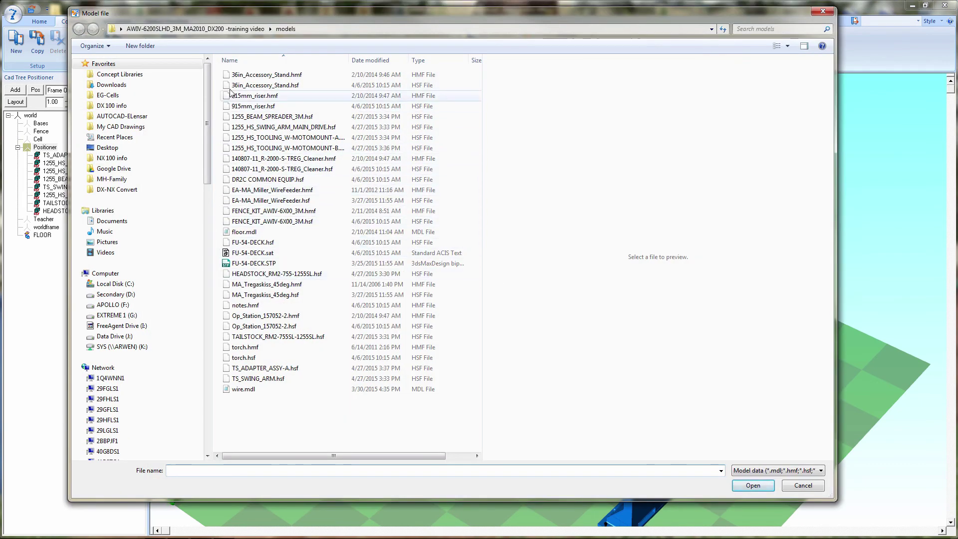
left_click(195, 28)
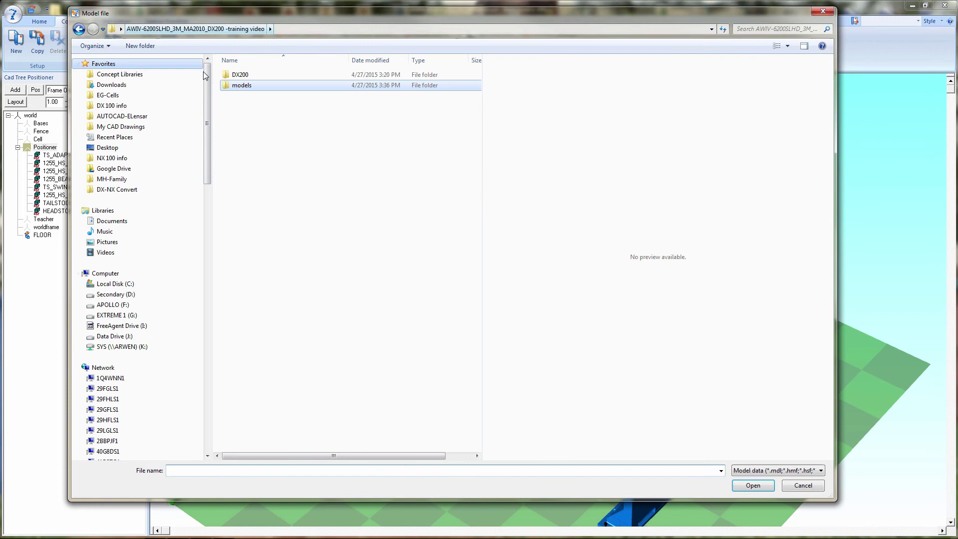
left_click(239, 77)
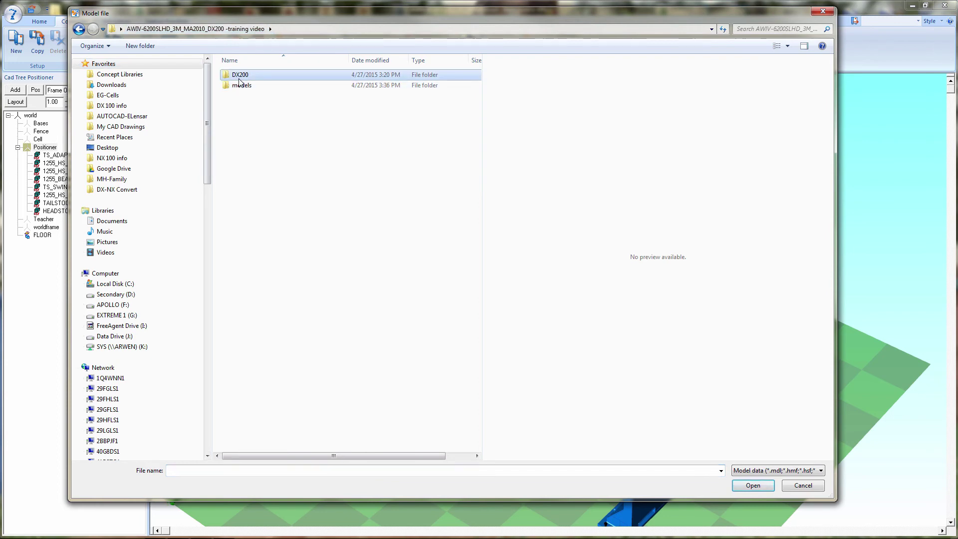
double_click(239, 81)
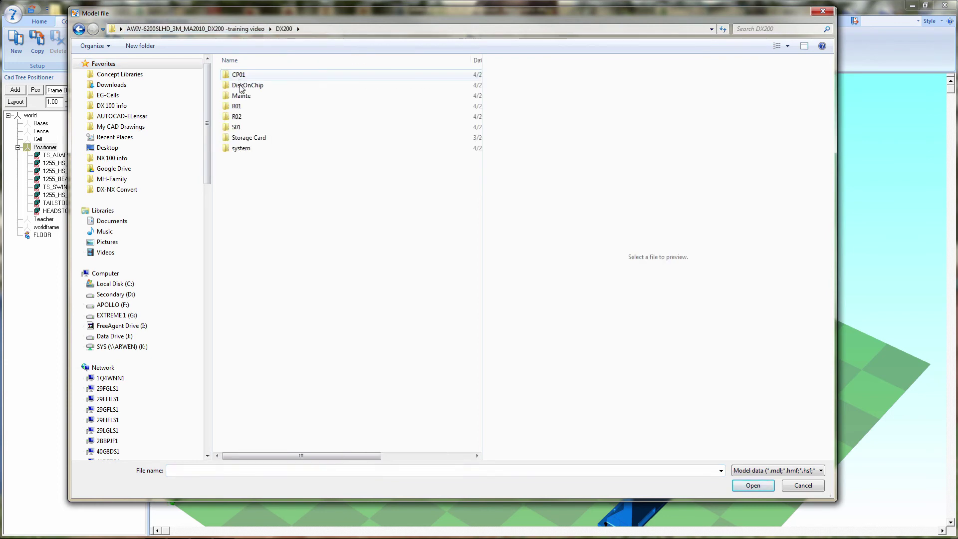
double_click(240, 127)
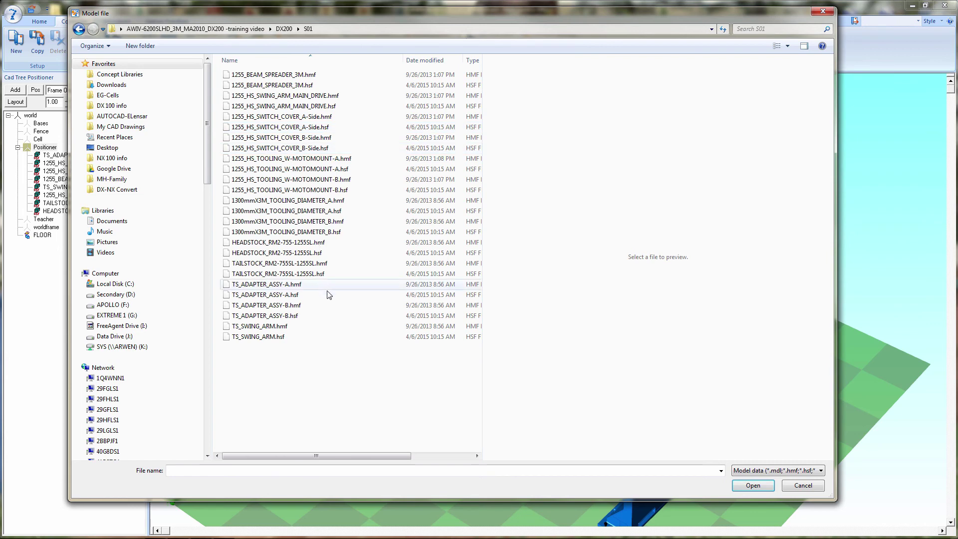
double_click(271, 316)
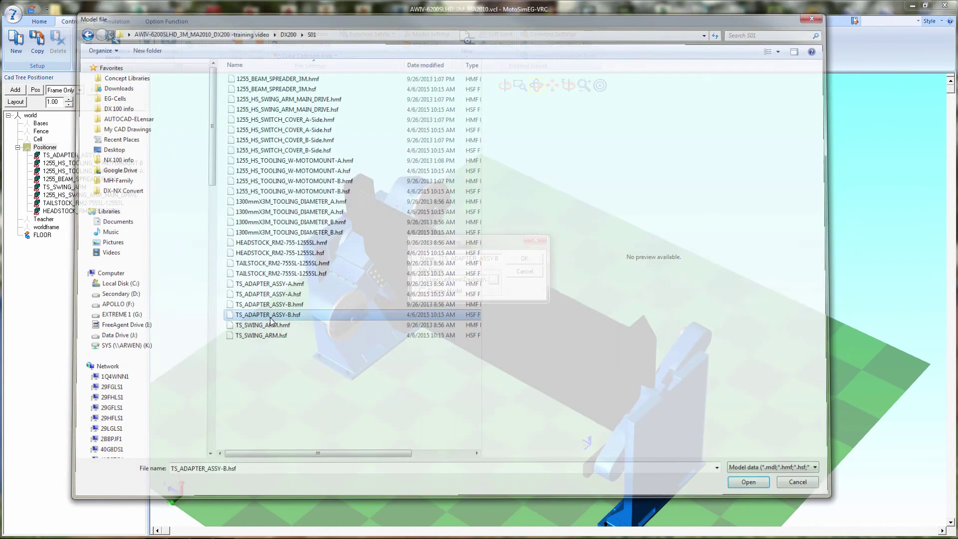
left_click(523, 258)
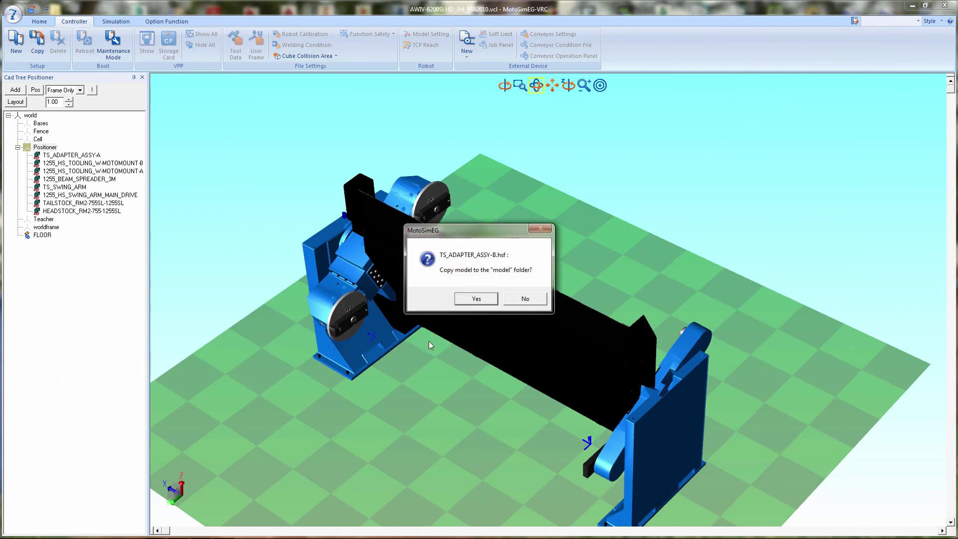
left_click(476, 299)
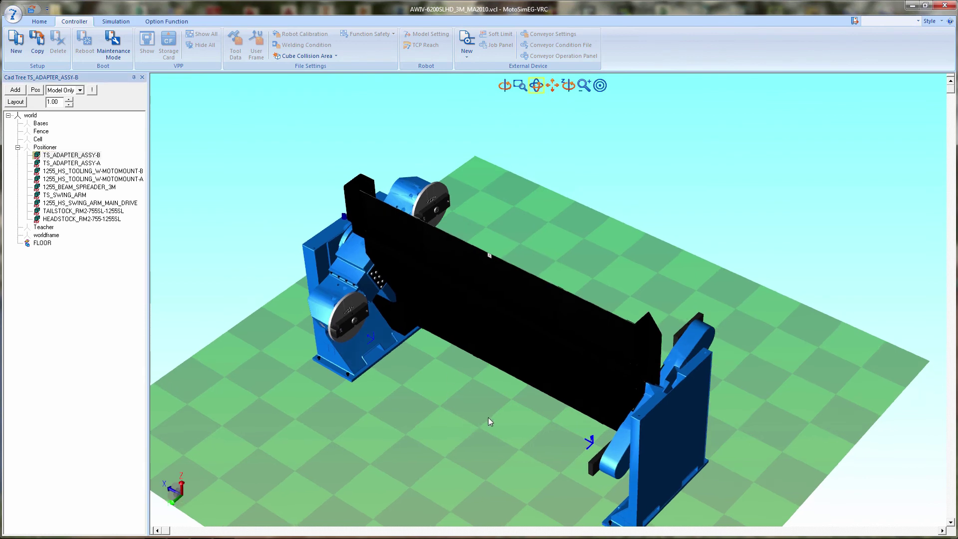